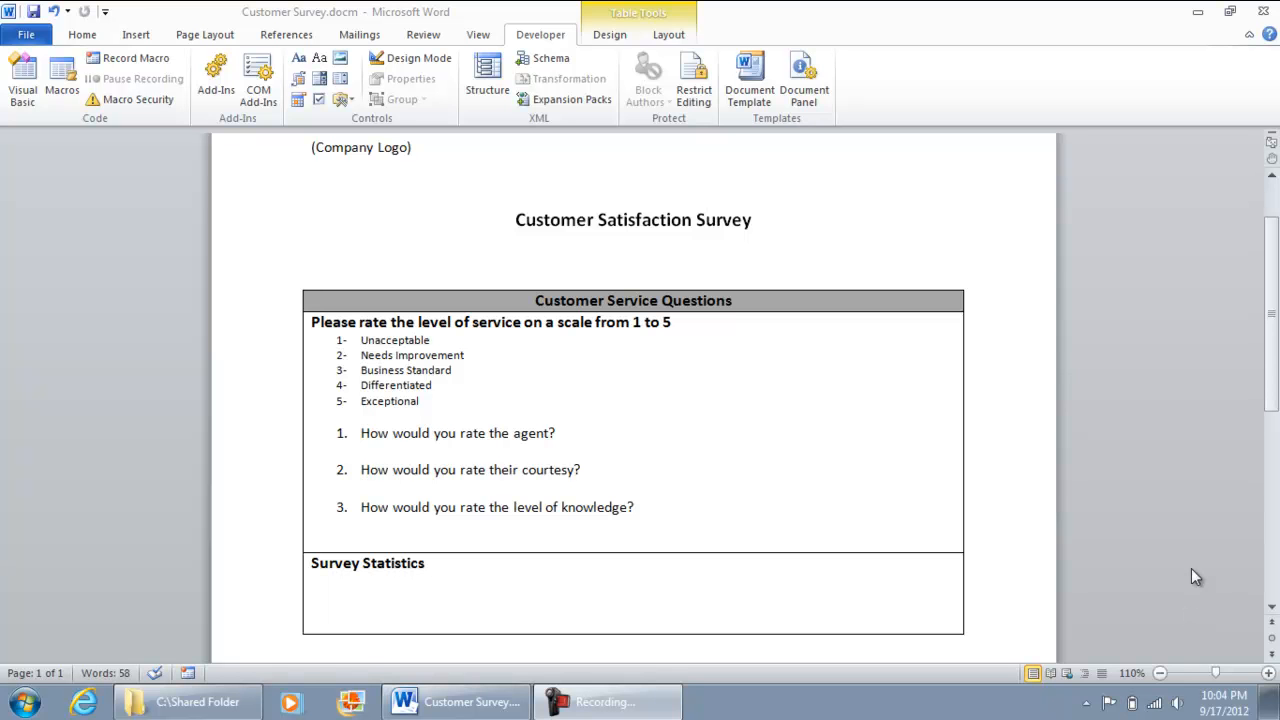
Step: Insert an ActiveX check box on its own unnumbered line beneath the question "How would you rate the agent?"
click(540, 34)
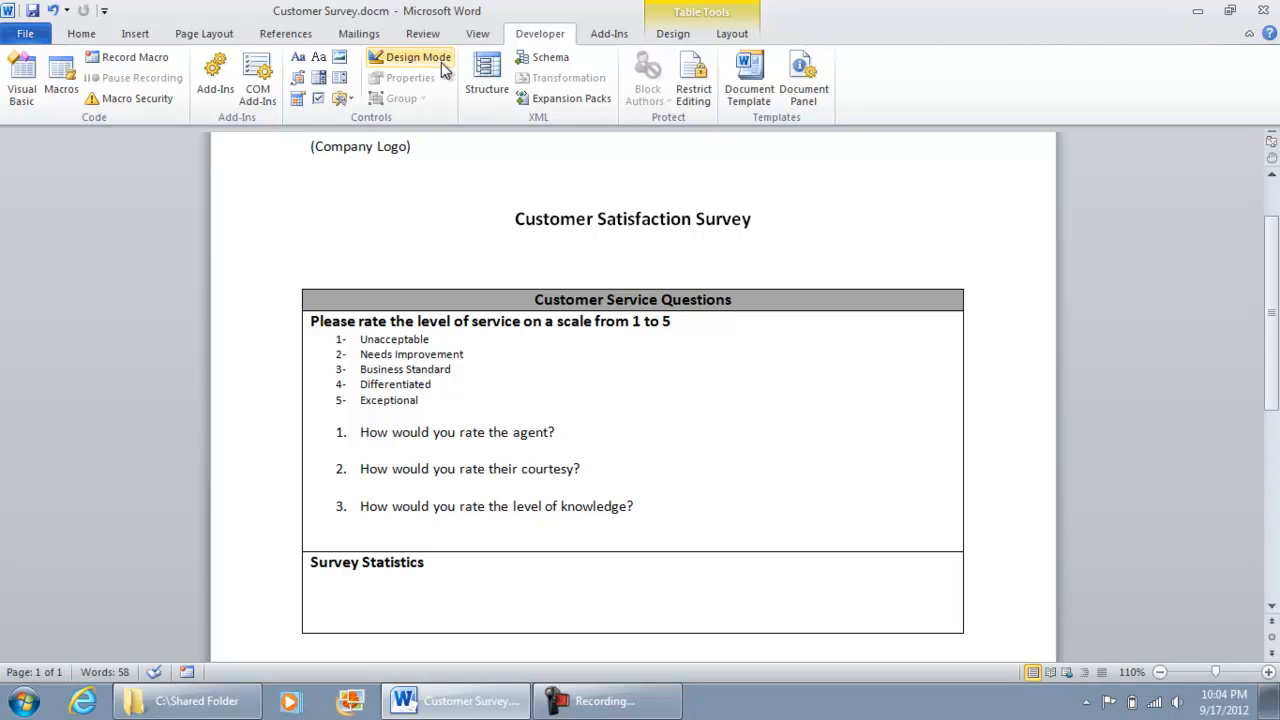
click(350, 101)
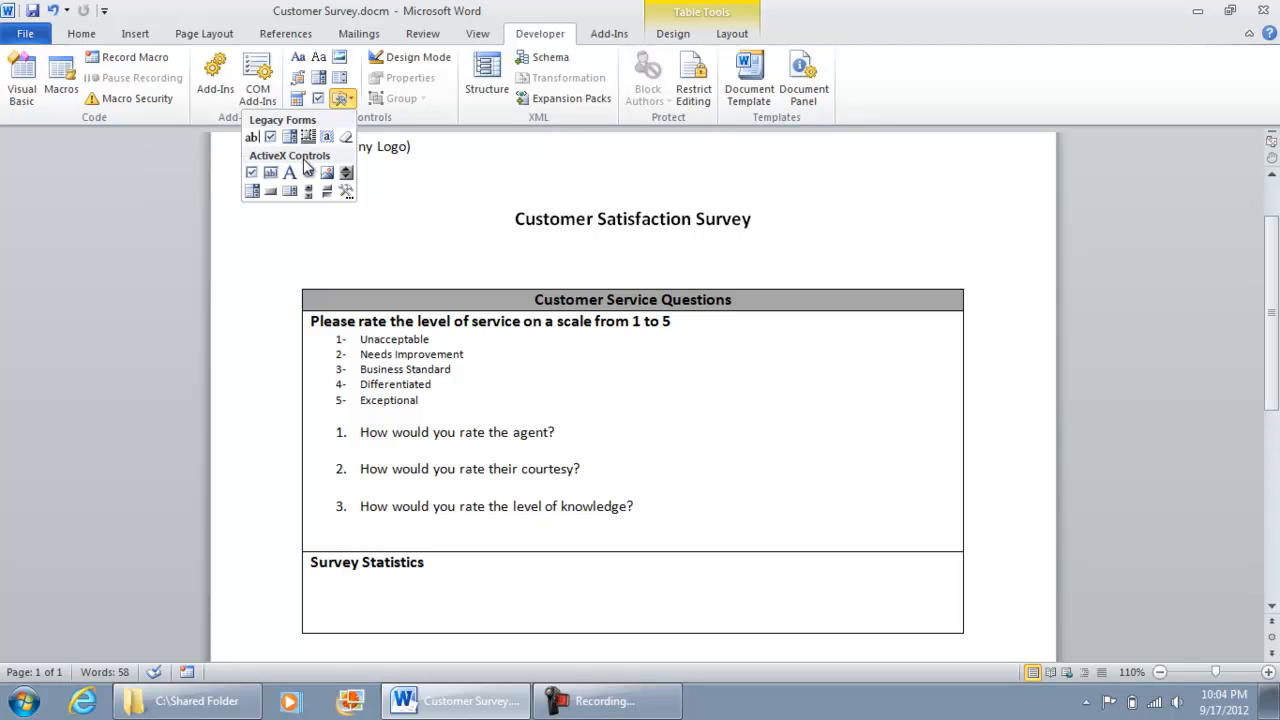
click(252, 174)
click(557, 449)
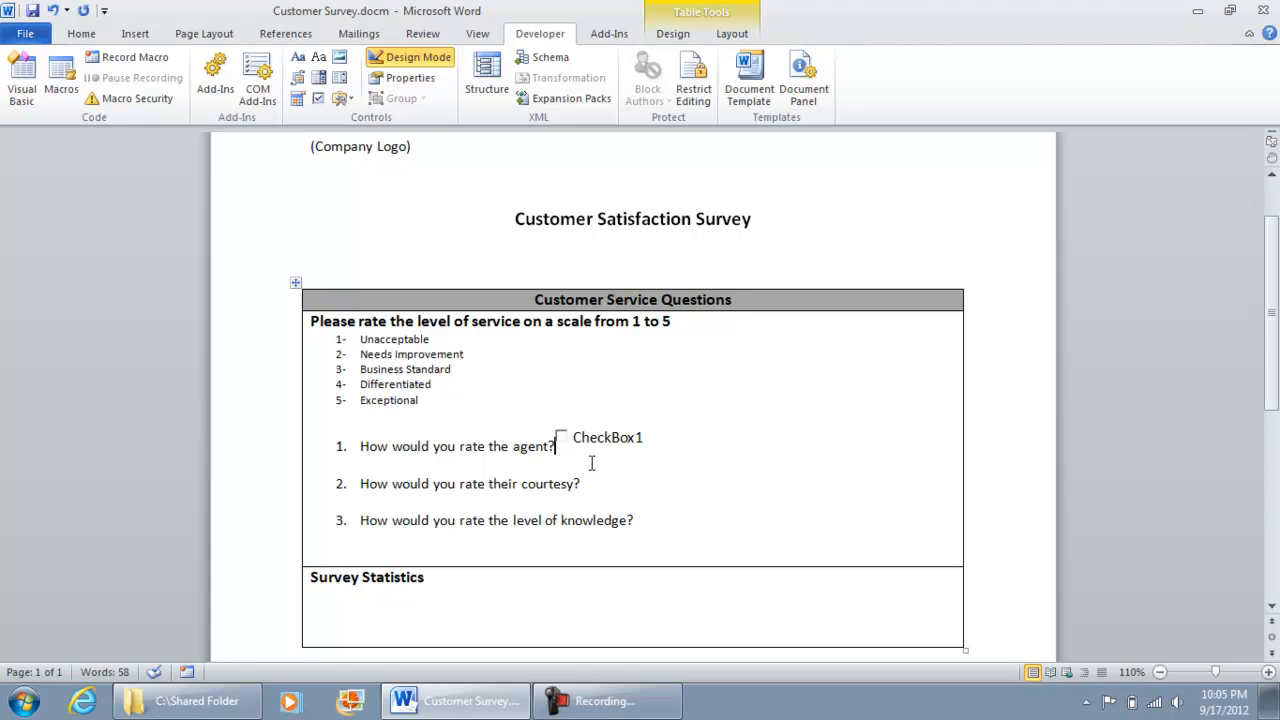
key(Return)
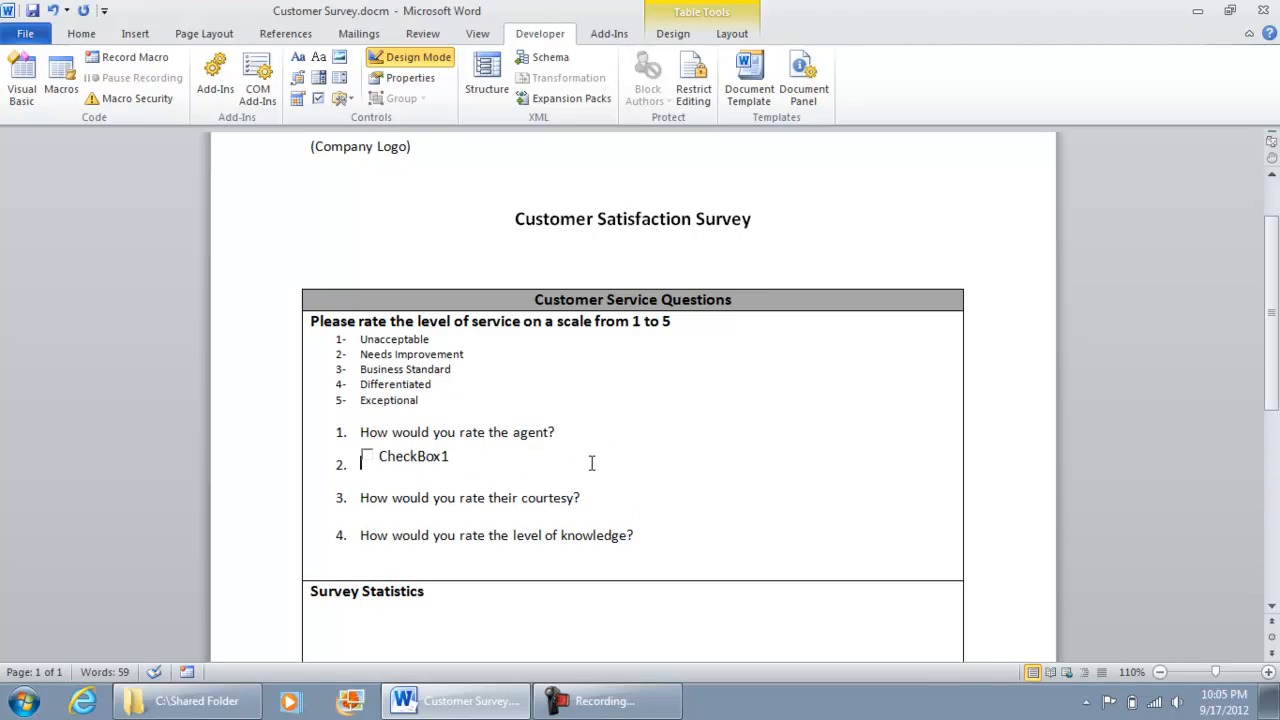
key(BackSpace)
Step: Set the new check box's caption to 1 and narrow the control to a width of about 26
click(392, 456)
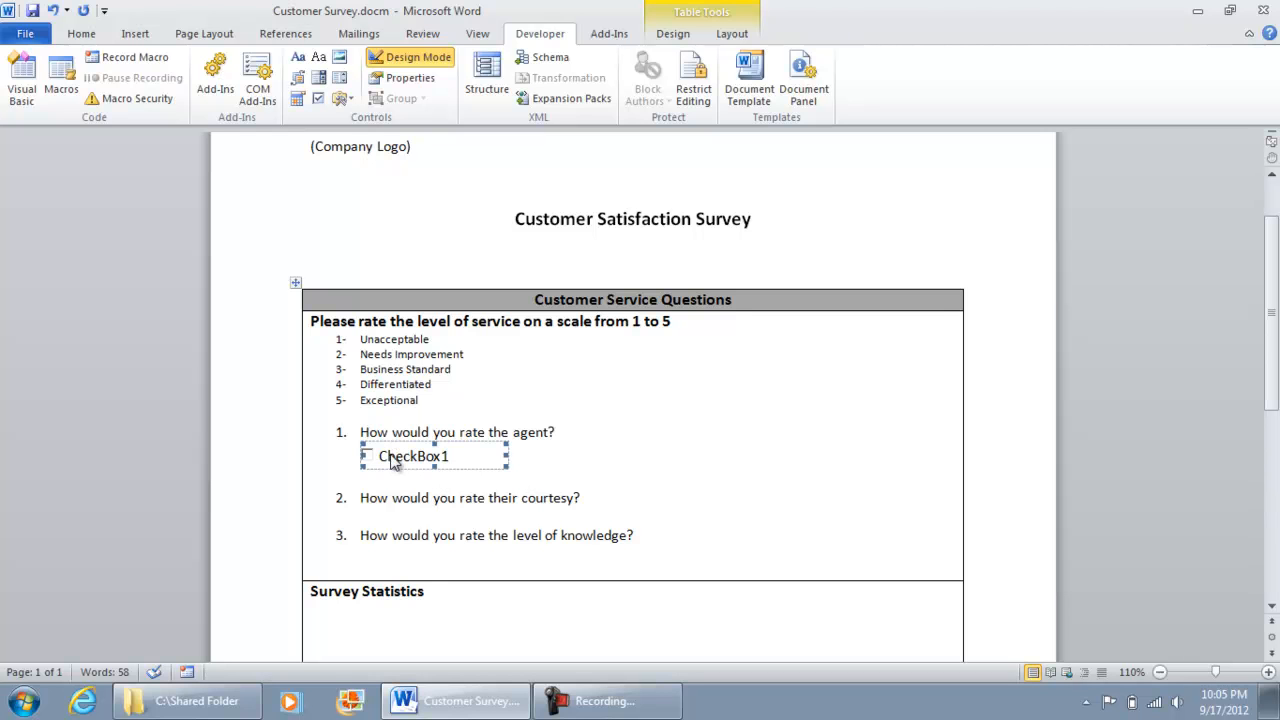
right_click(392, 461)
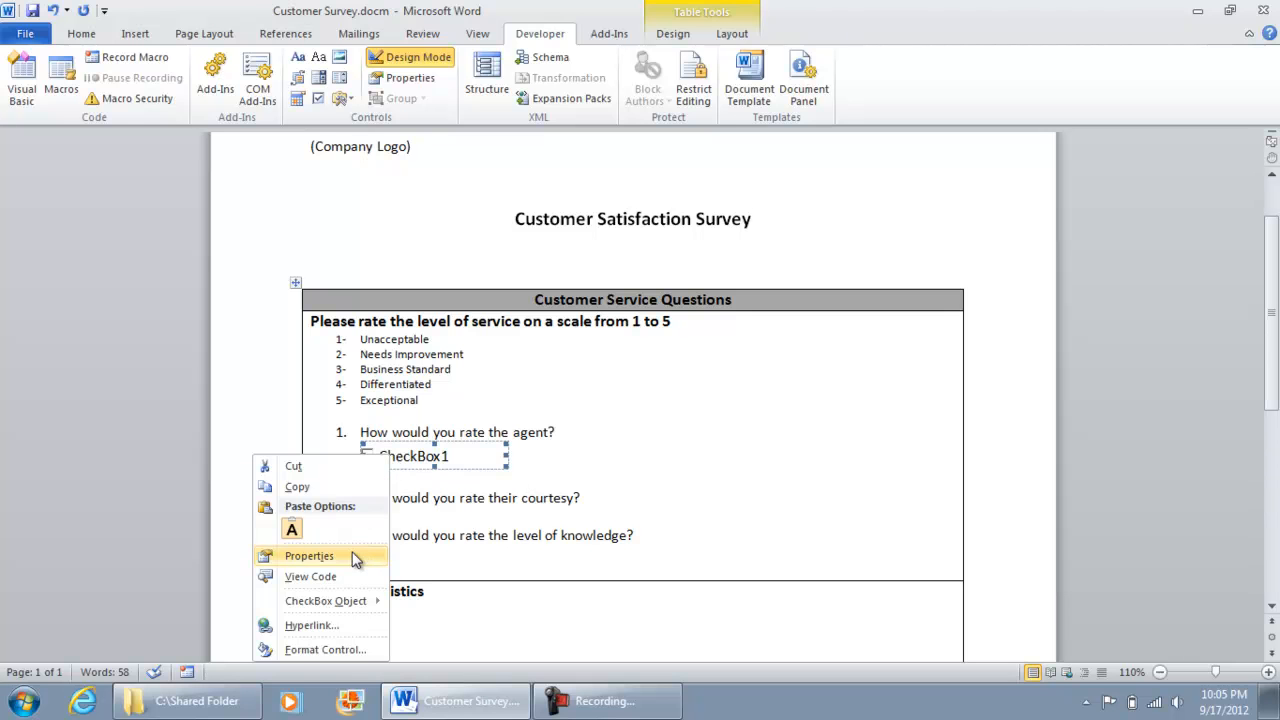
click(309, 556)
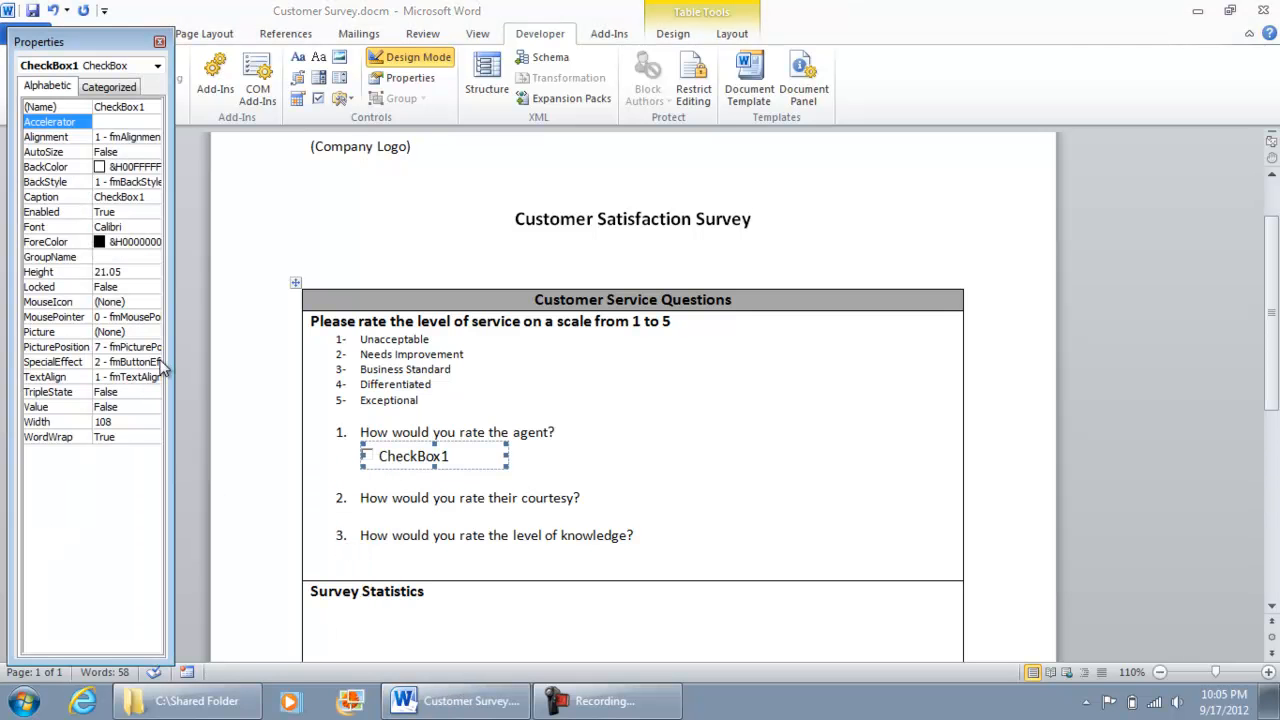
drag(172, 33, 237, 103)
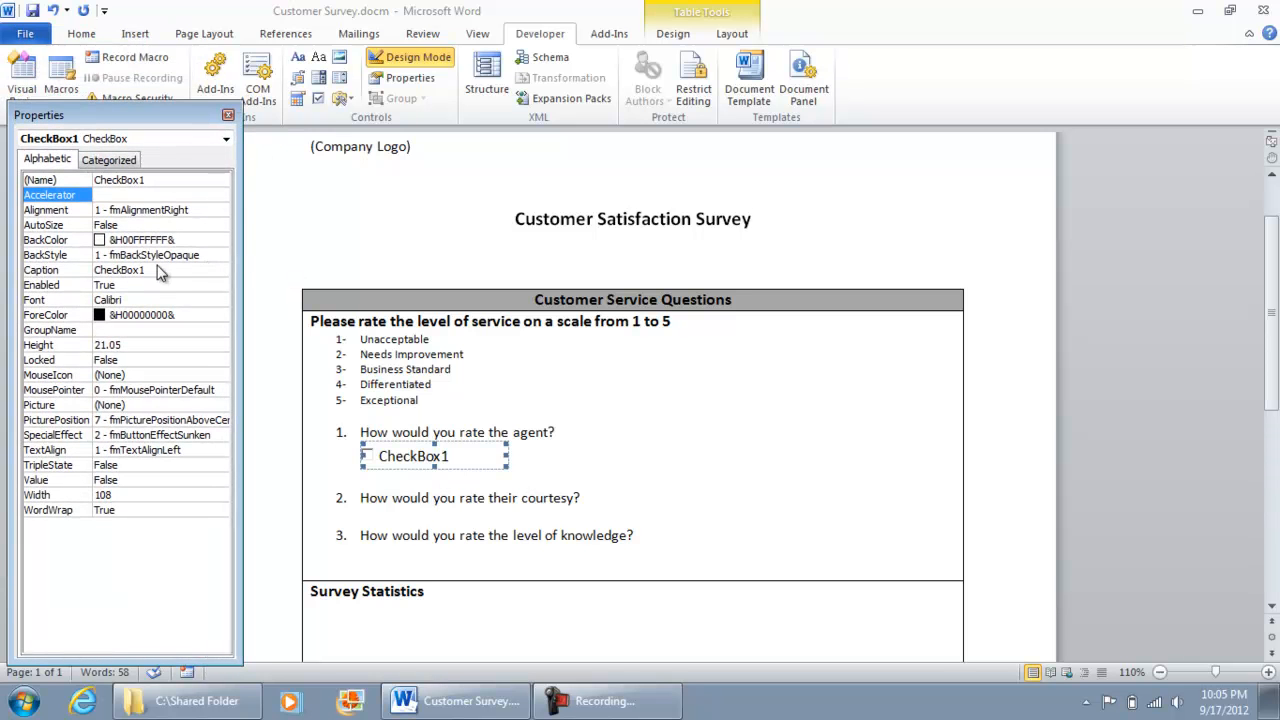
click(148, 268)
click(150, 181)
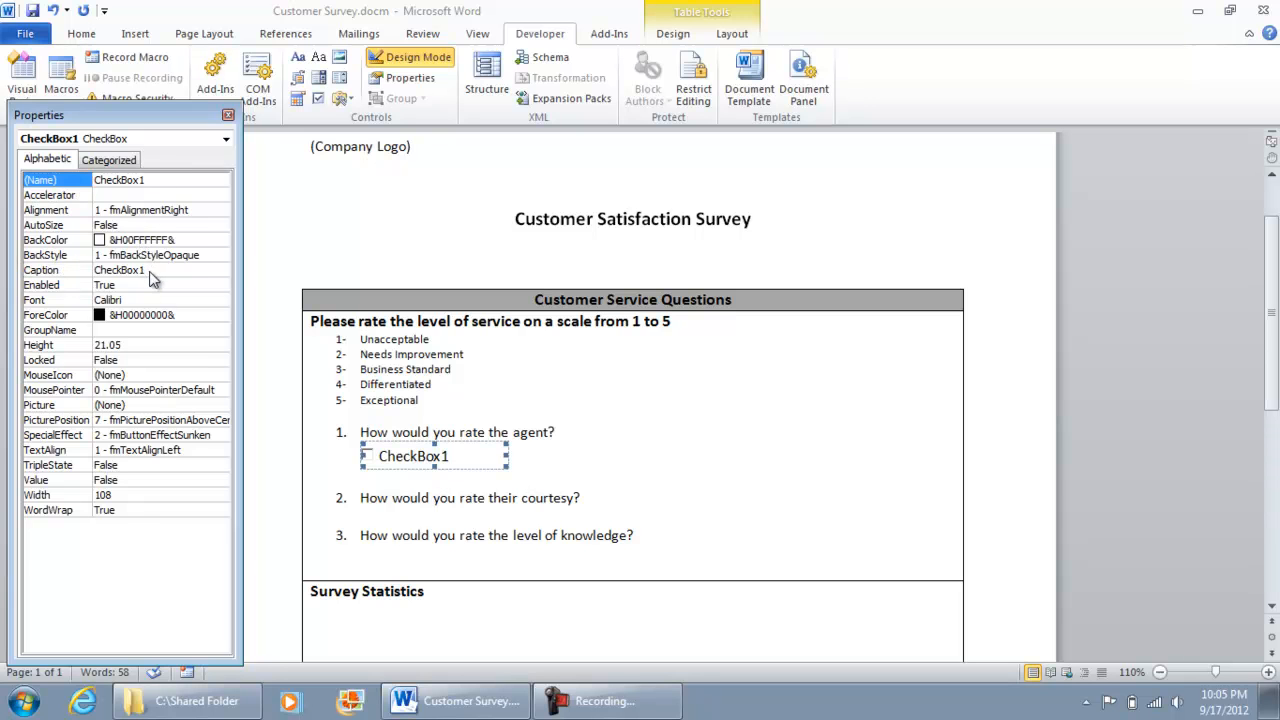
click(150, 272)
click(151, 271)
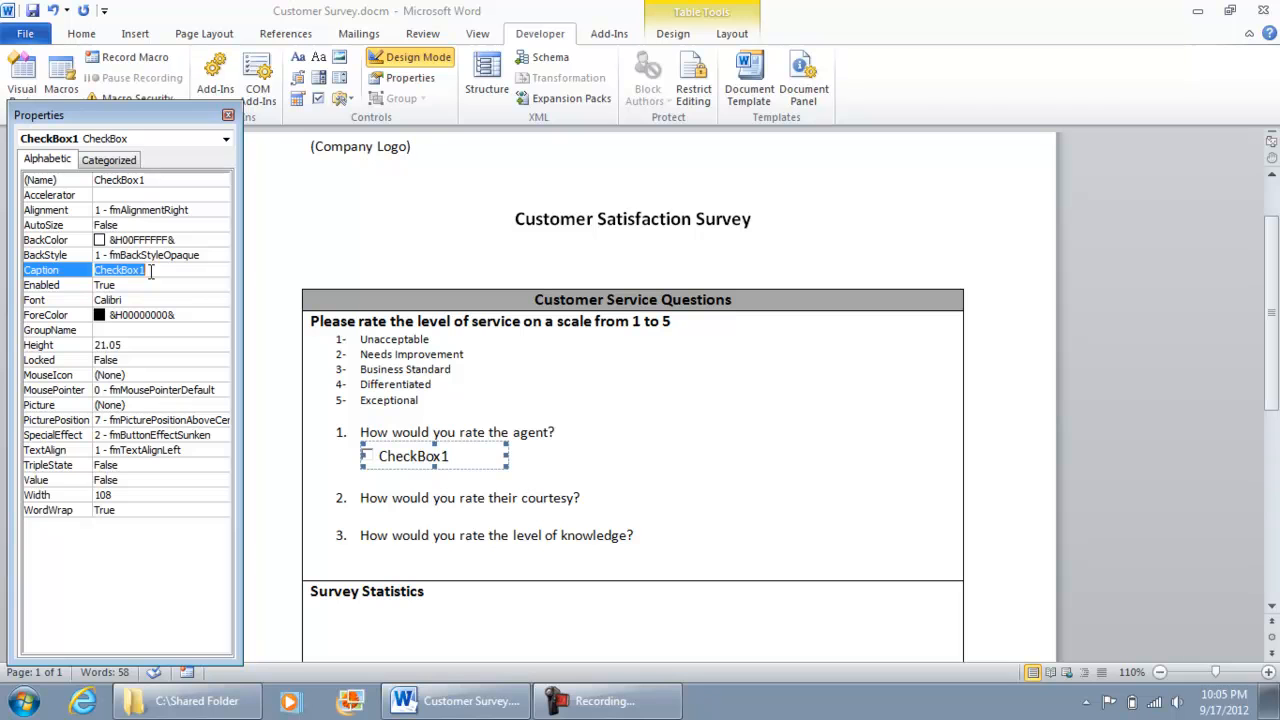
text(1)
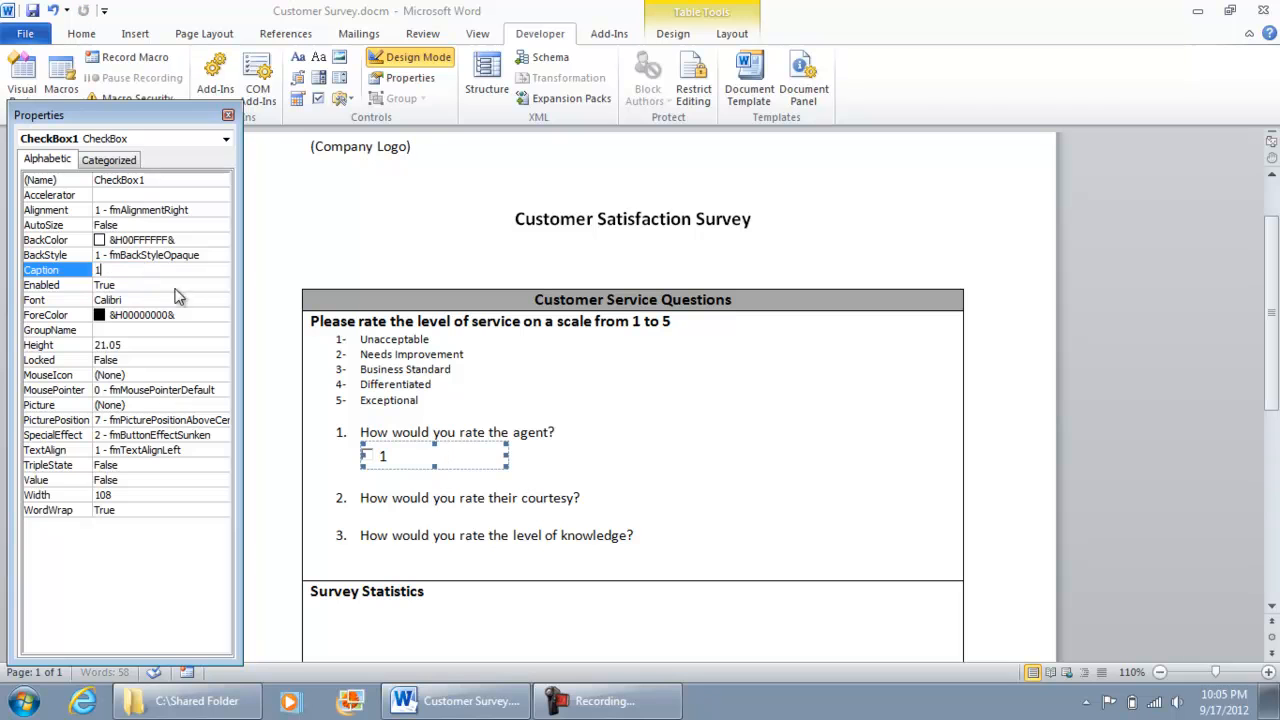
click(505, 455)
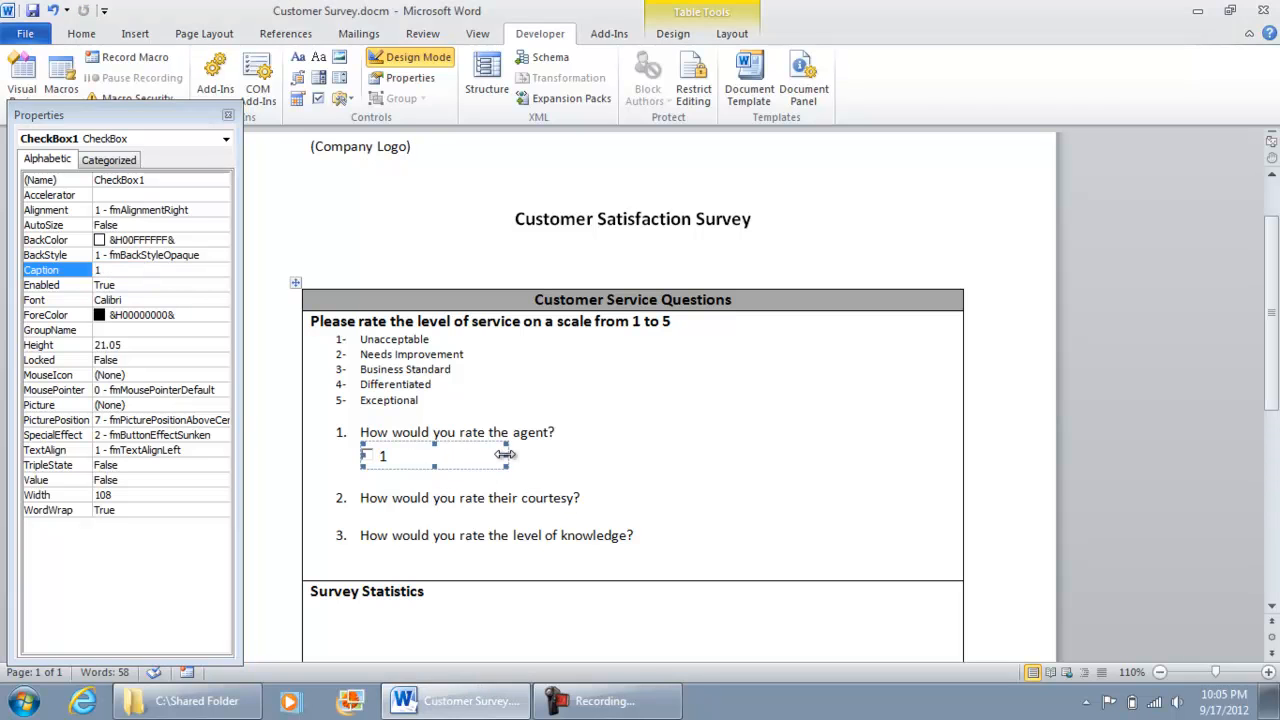
drag(508, 455, 396, 457)
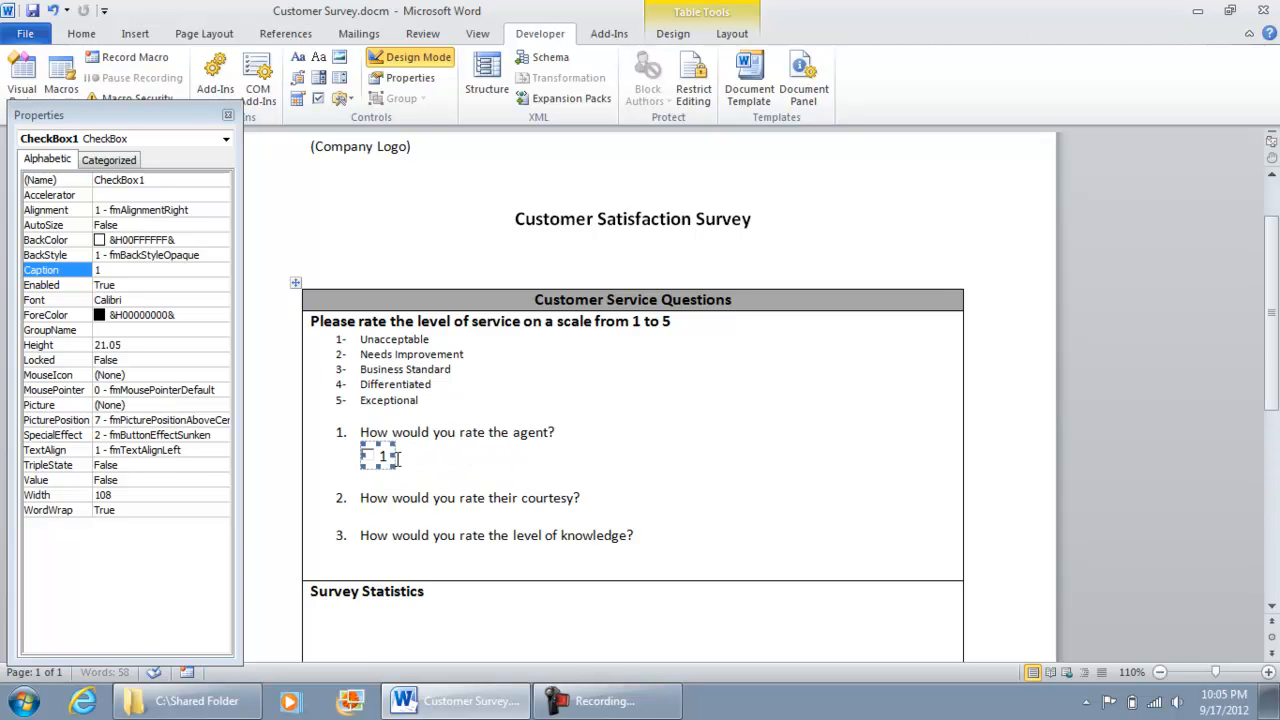
Step: Add a second ActiveX check box beside the first, captioned 2 and narrowed to a width of about 26
click(412, 459)
click(355, 103)
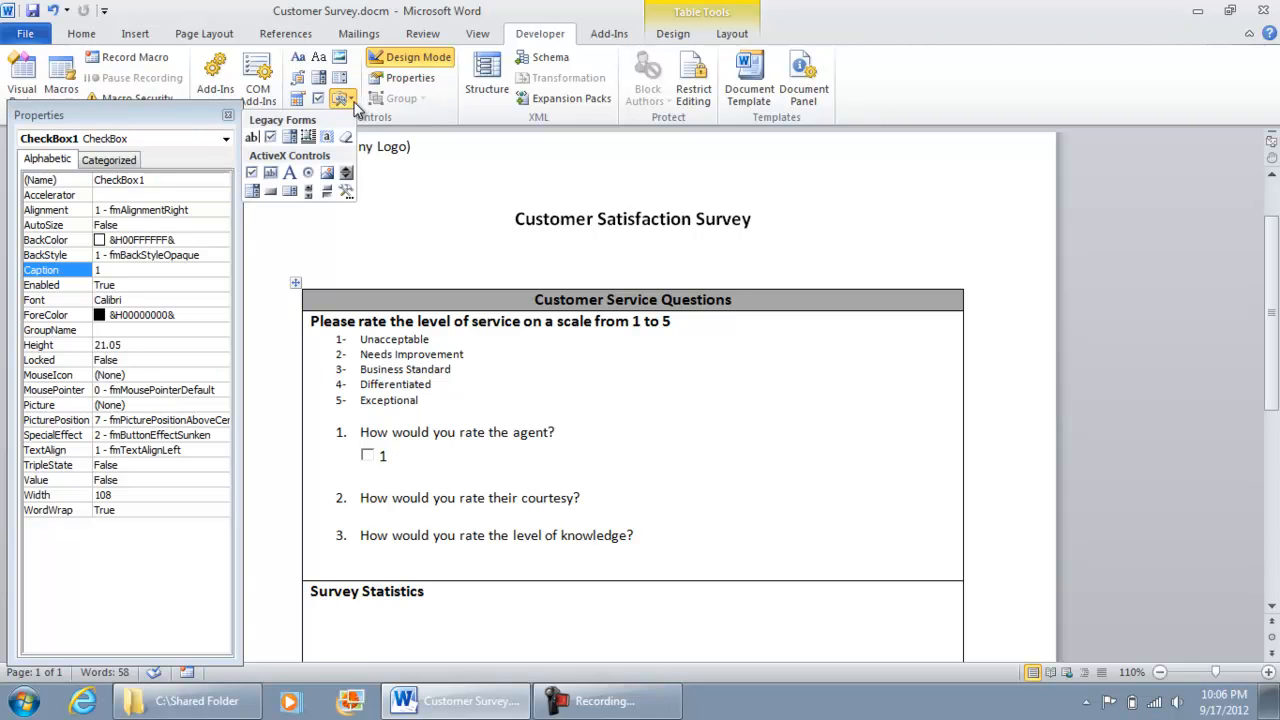
click(252, 175)
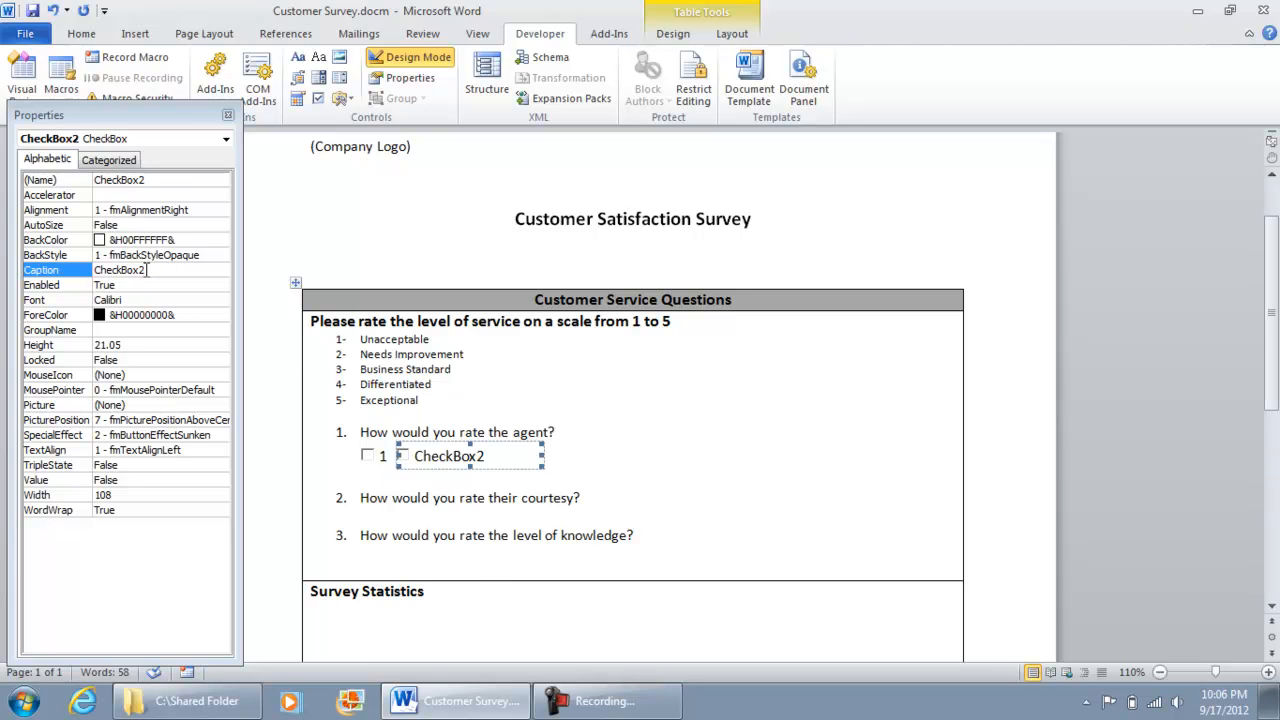
double_click(147, 270)
text(2)
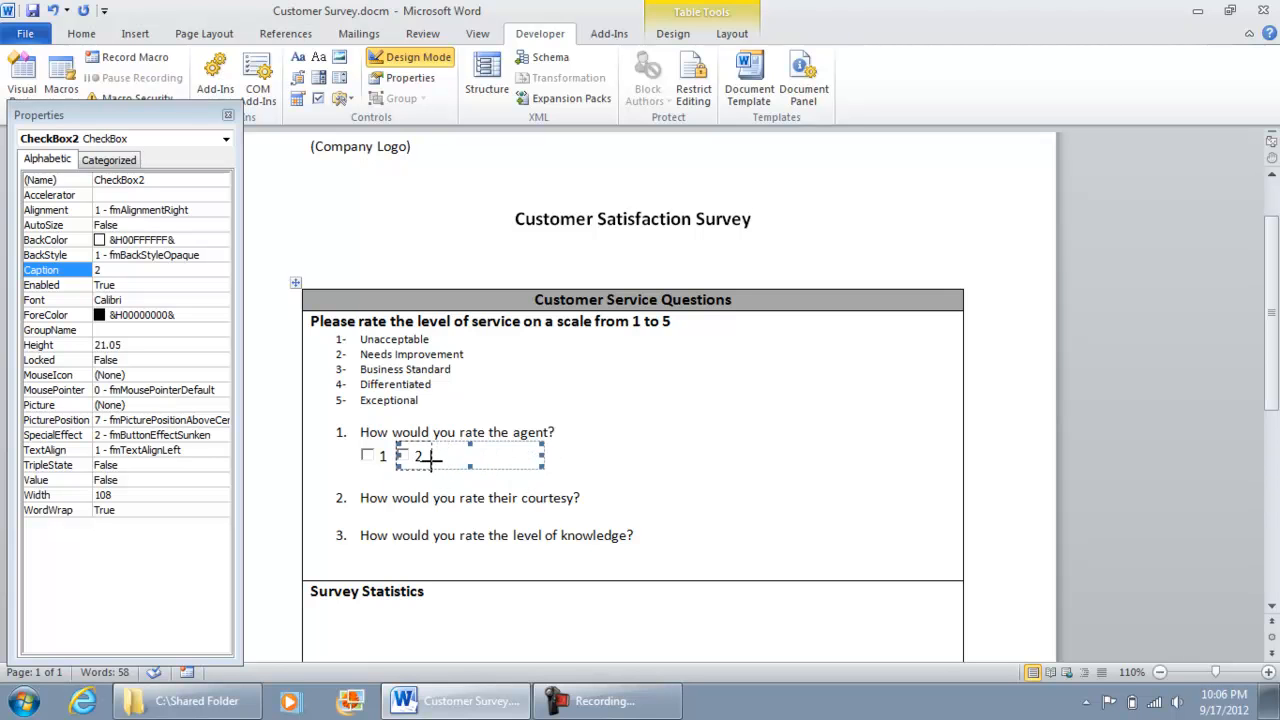
drag(430, 457, 431, 457)
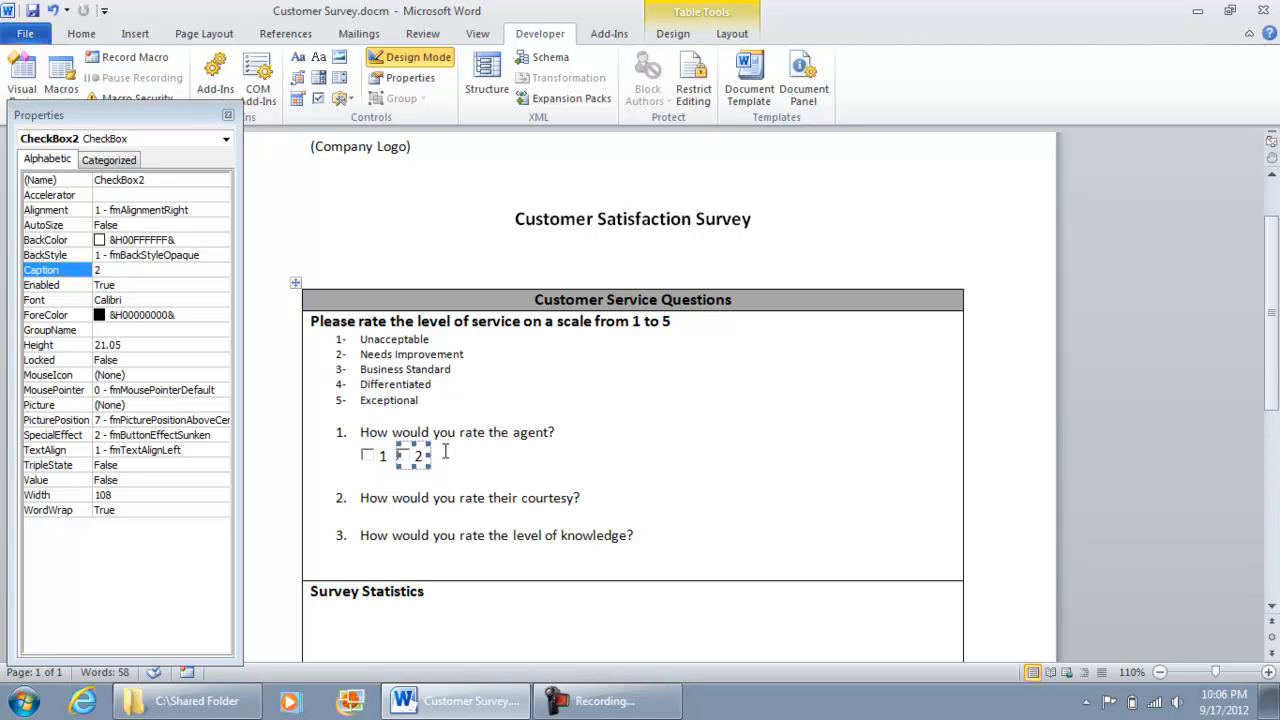
Step: Examine the Caption and Name properties of the check box captioned 1
click(370, 455)
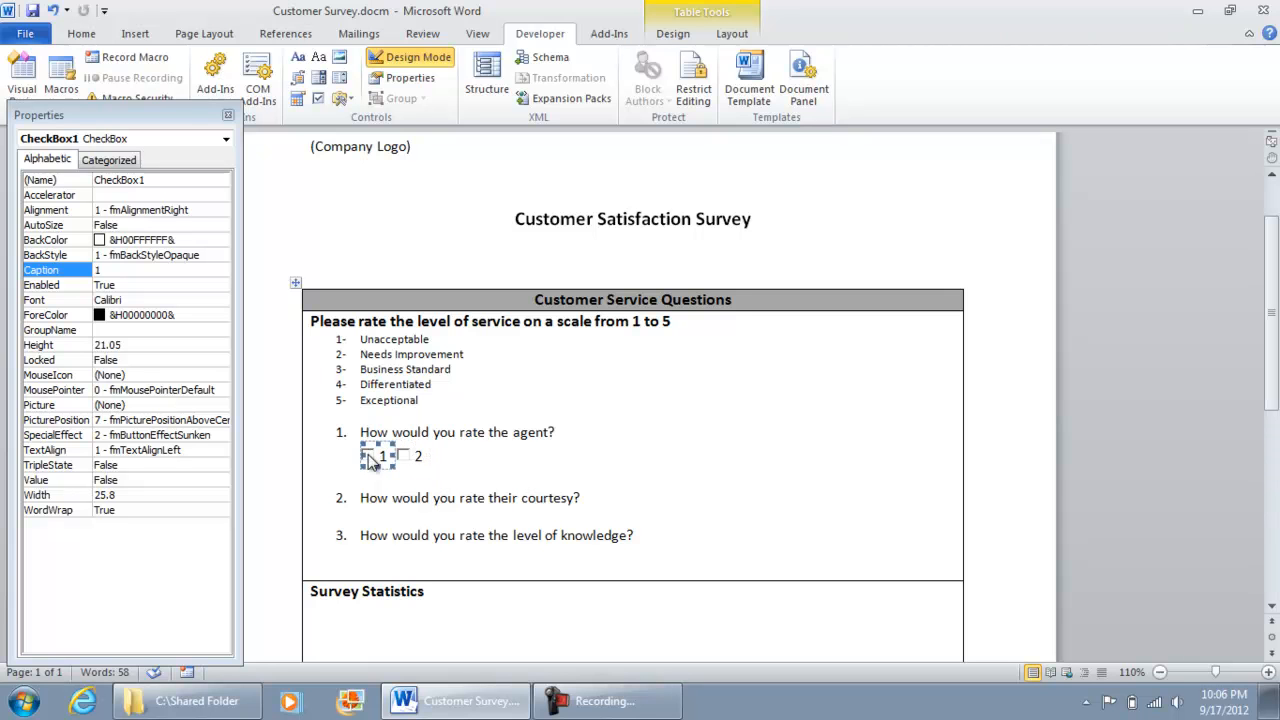
click(138, 271)
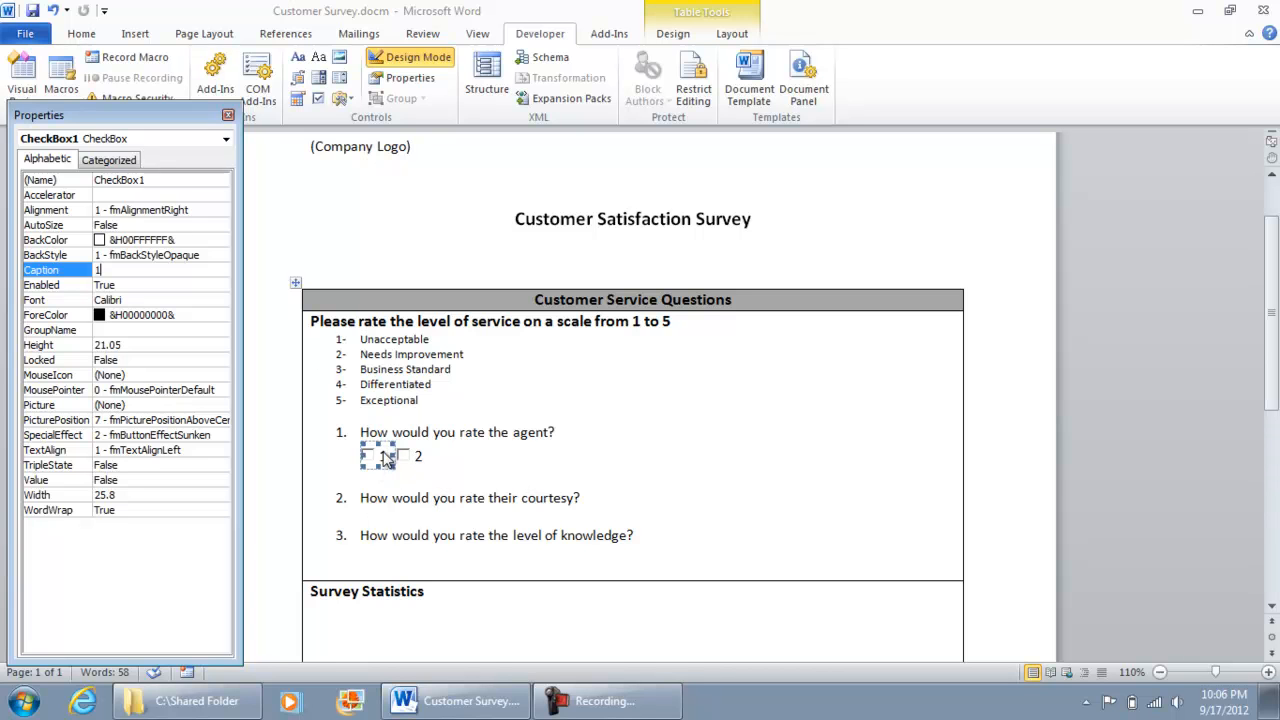
click(151, 180)
double_click(147, 180)
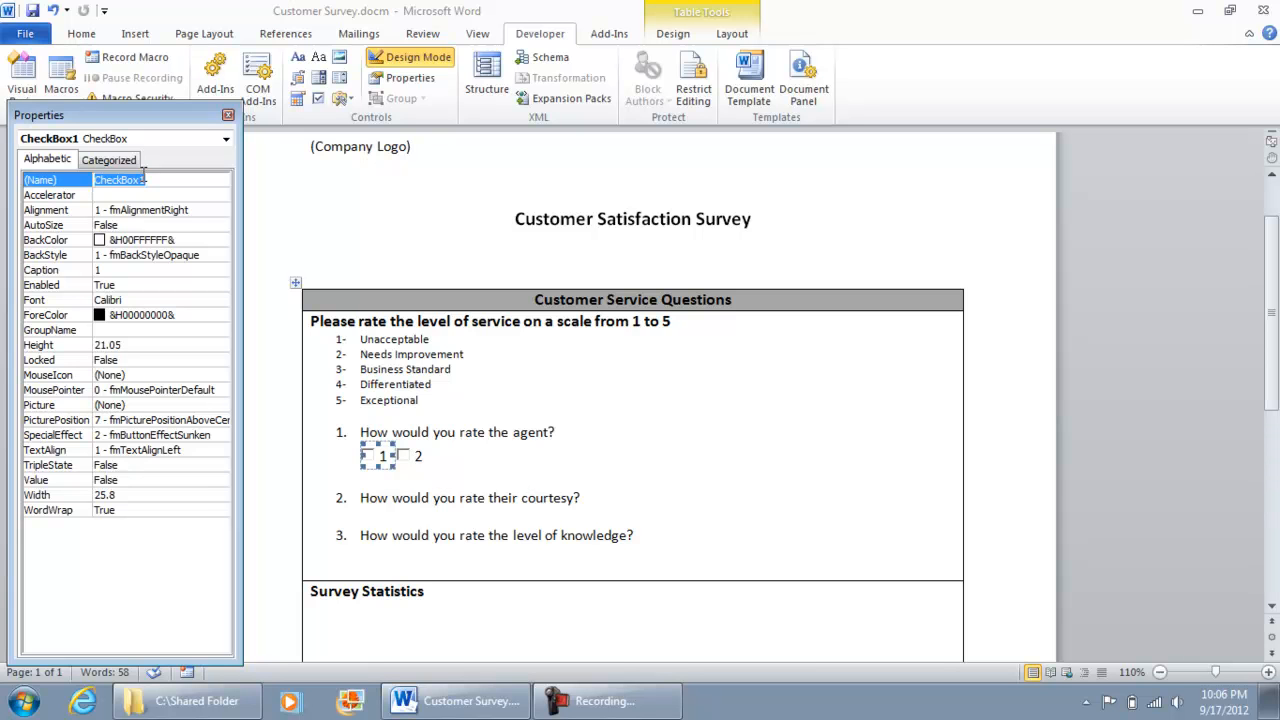
Step: Copy the check box captioned 2 and paste three copies after it on the same line
click(406, 452)
click(407, 457)
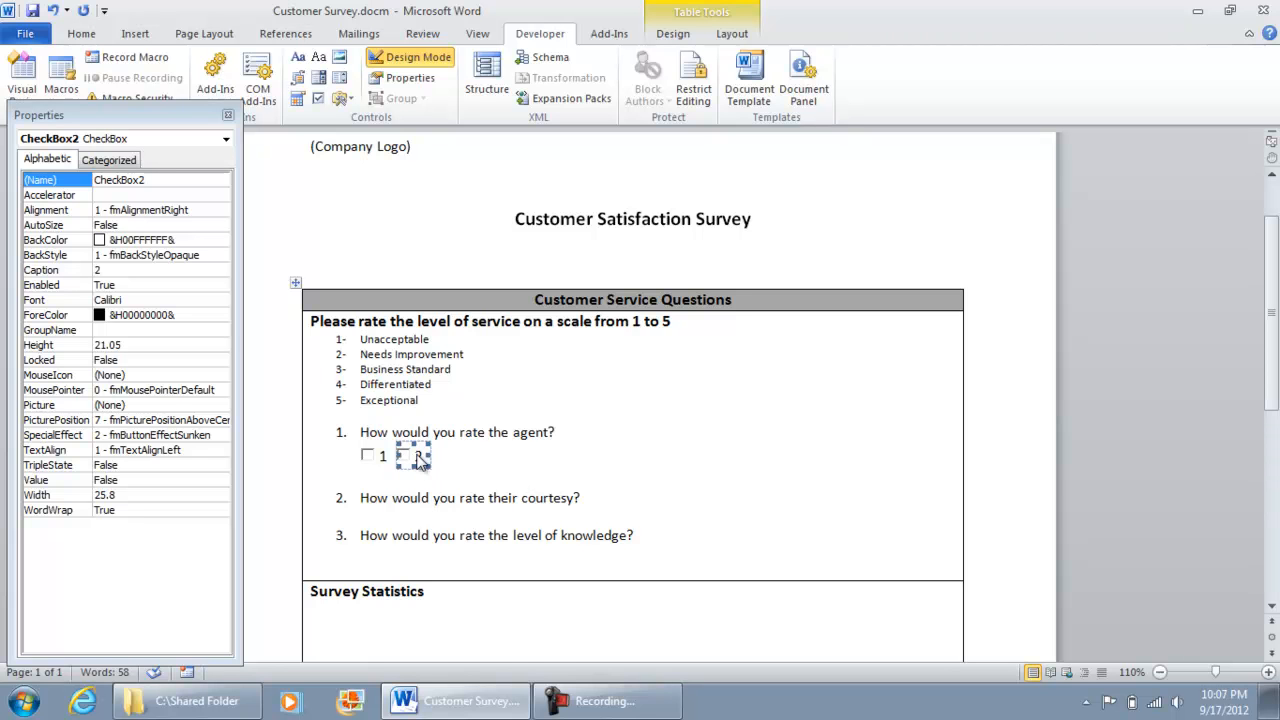
click(453, 454)
key(ctrl+v)
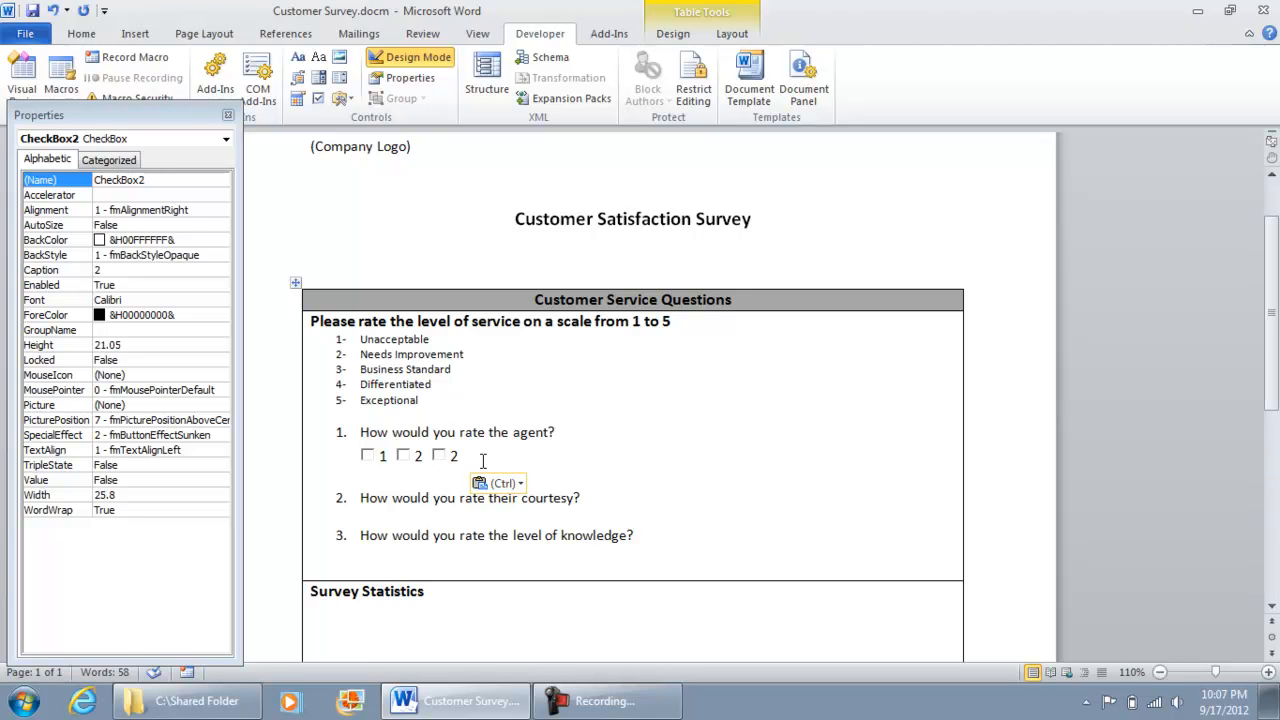
key(ctrl+v)
key(ctrl+v)
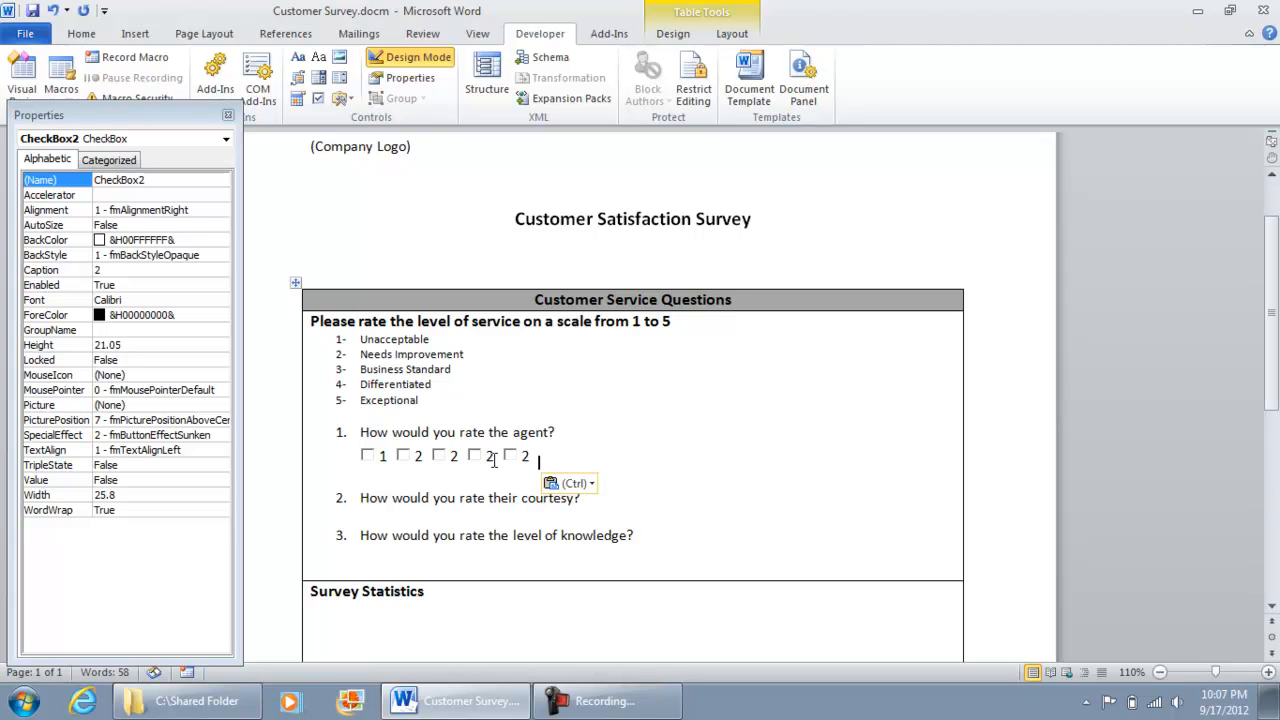
Step: Set the captions of the three pasted check boxes to 3, 4 and 5 in order
click(440, 457)
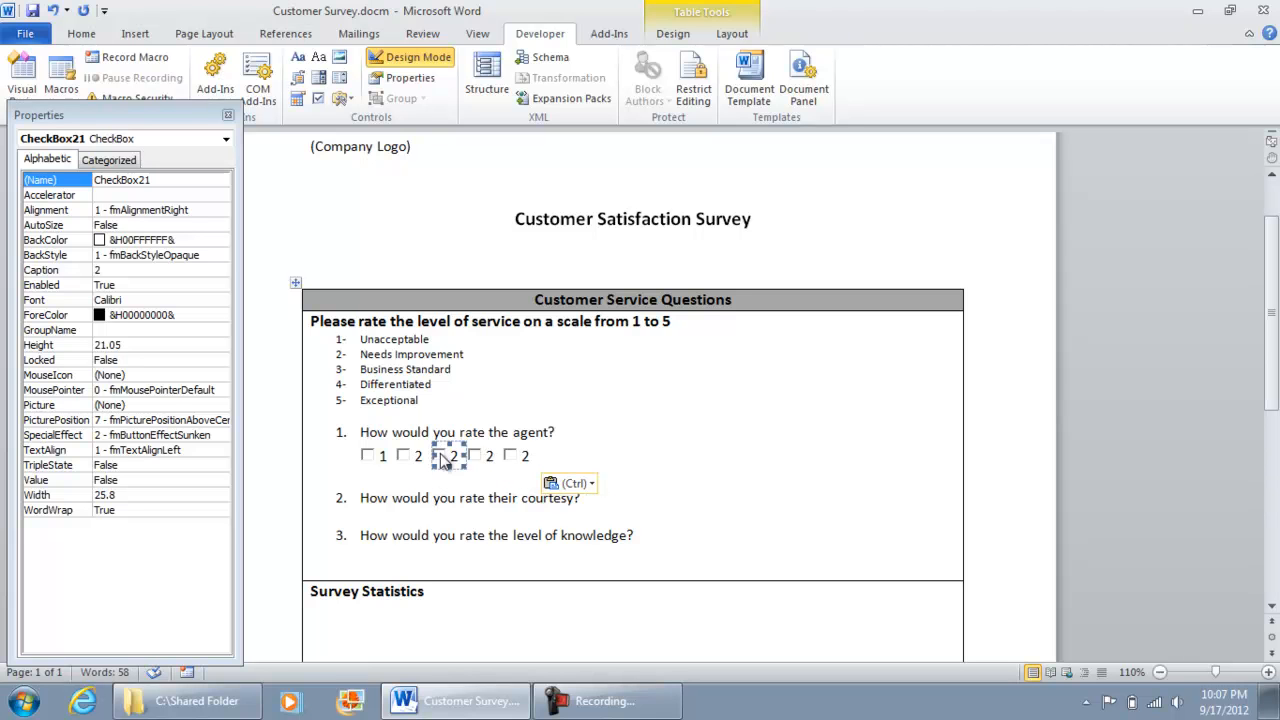
click(125, 271)
text(3)
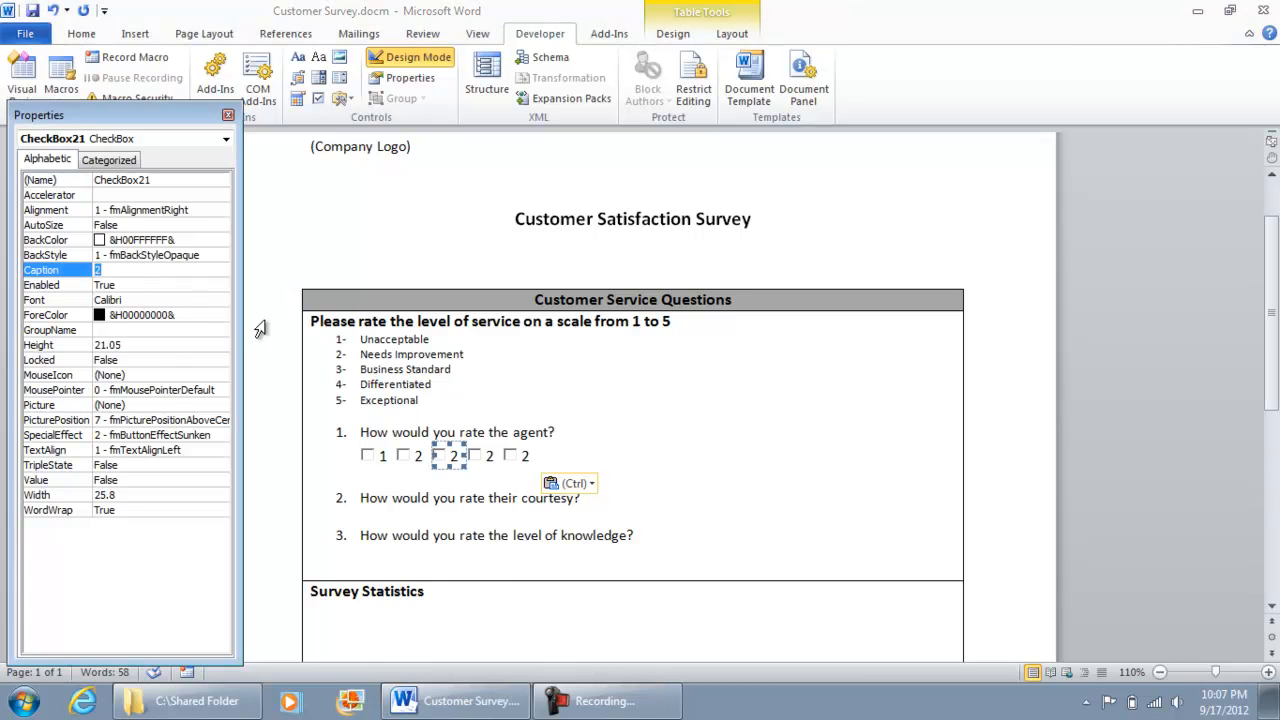
click(481, 457)
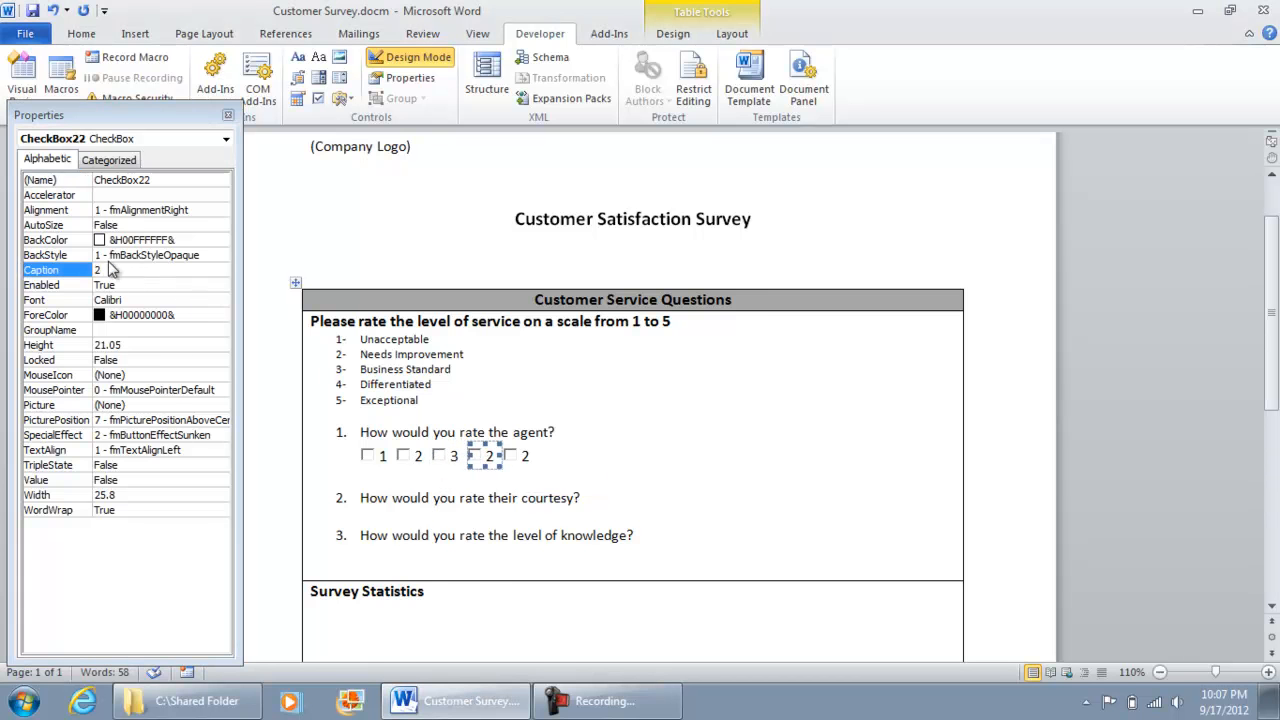
click(122, 270)
text(4)
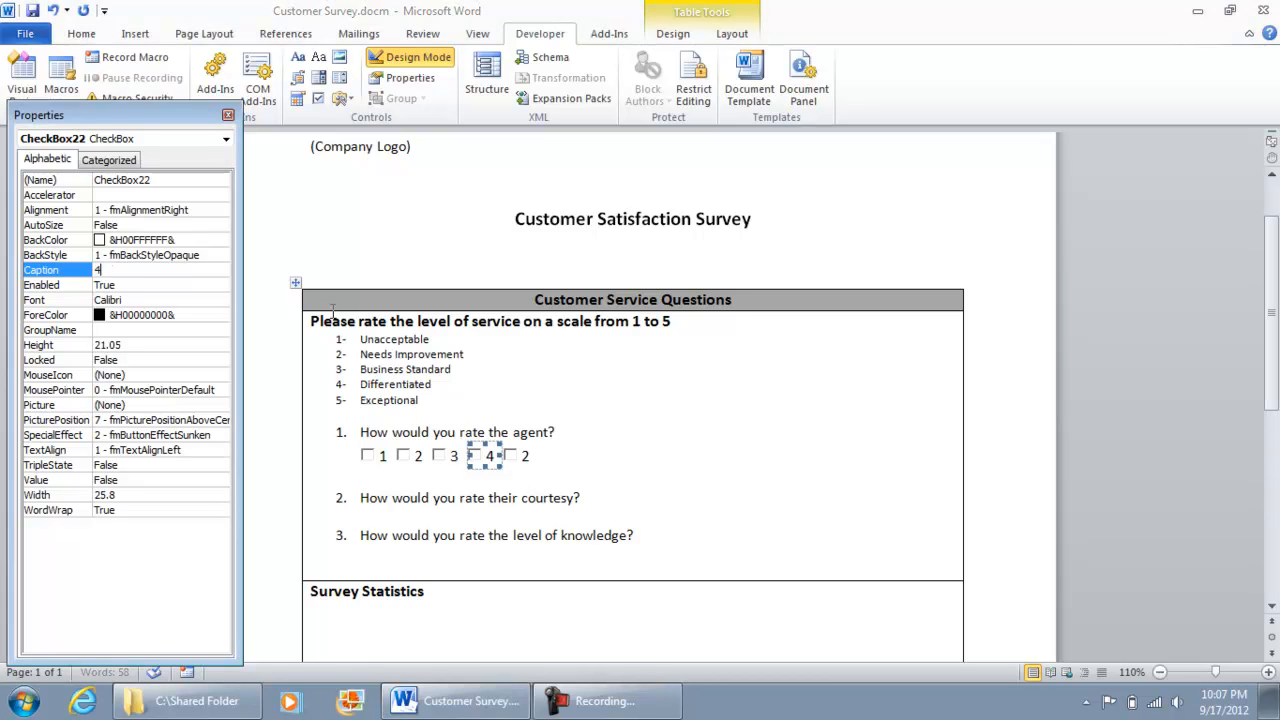
click(520, 457)
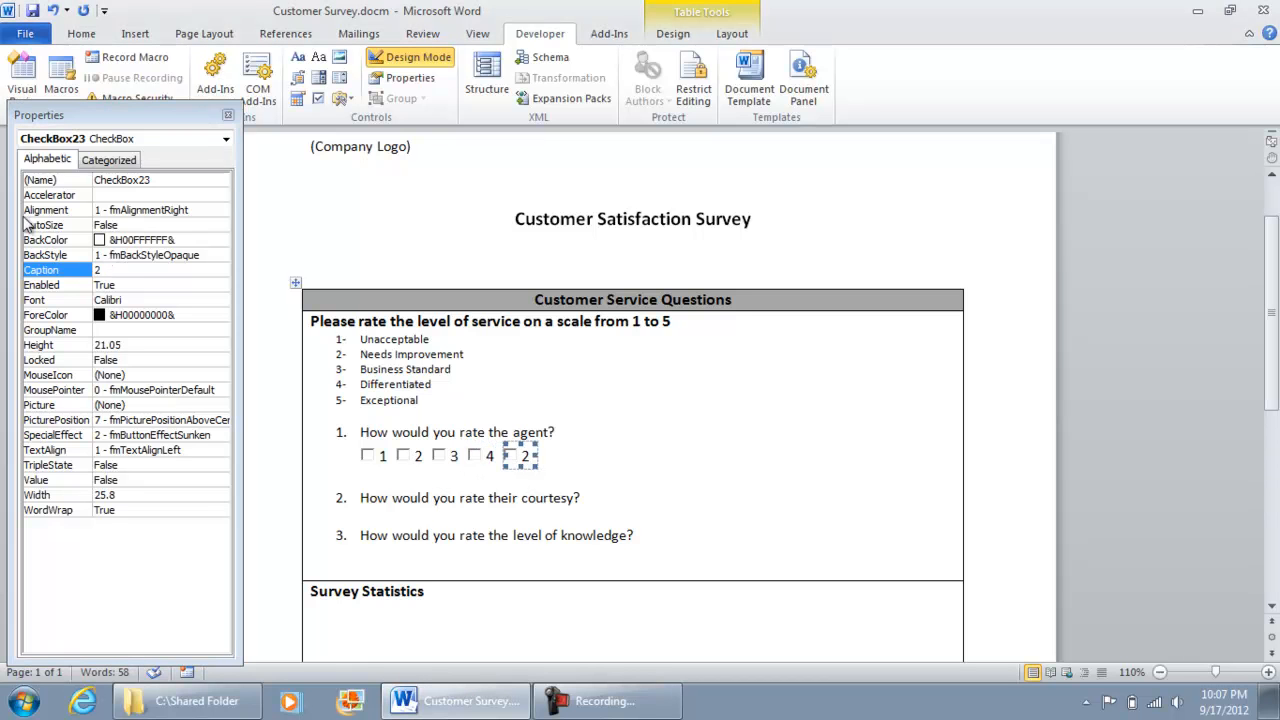
click(106, 271)
text(5)
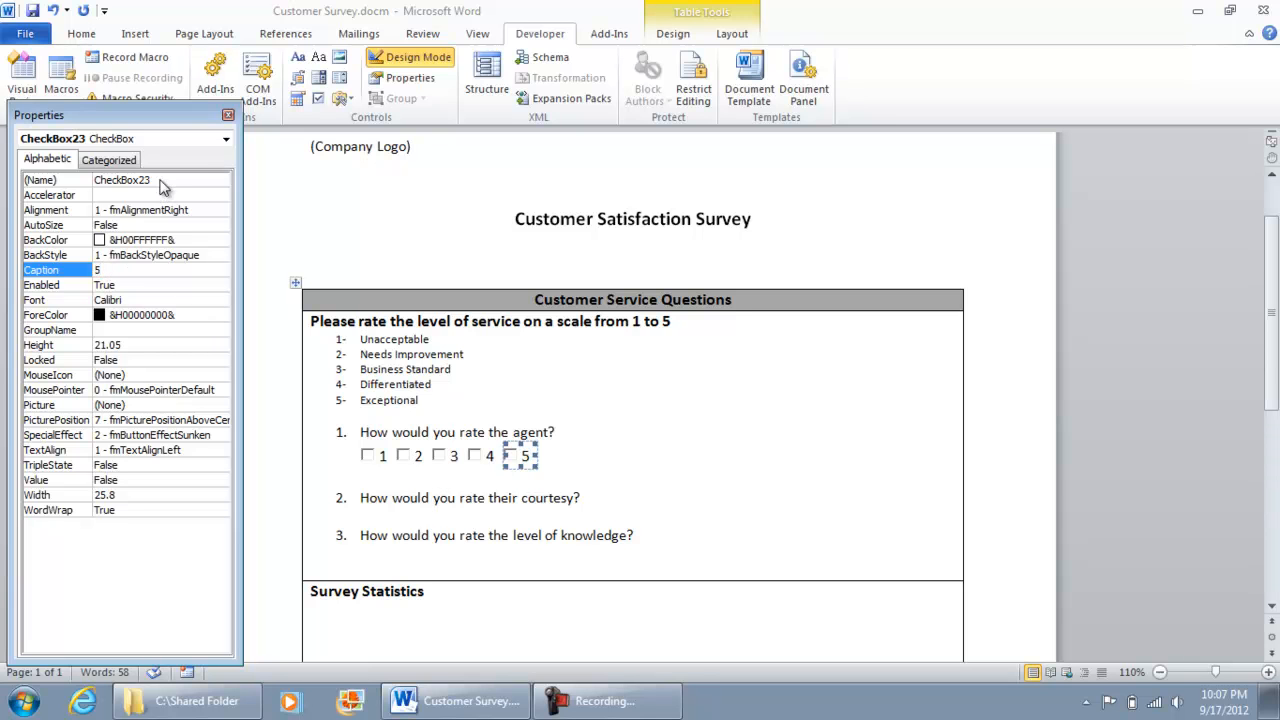
Step: Examine the Name property of the check box captioned 3, closing the code editor if it opens
click(443, 454)
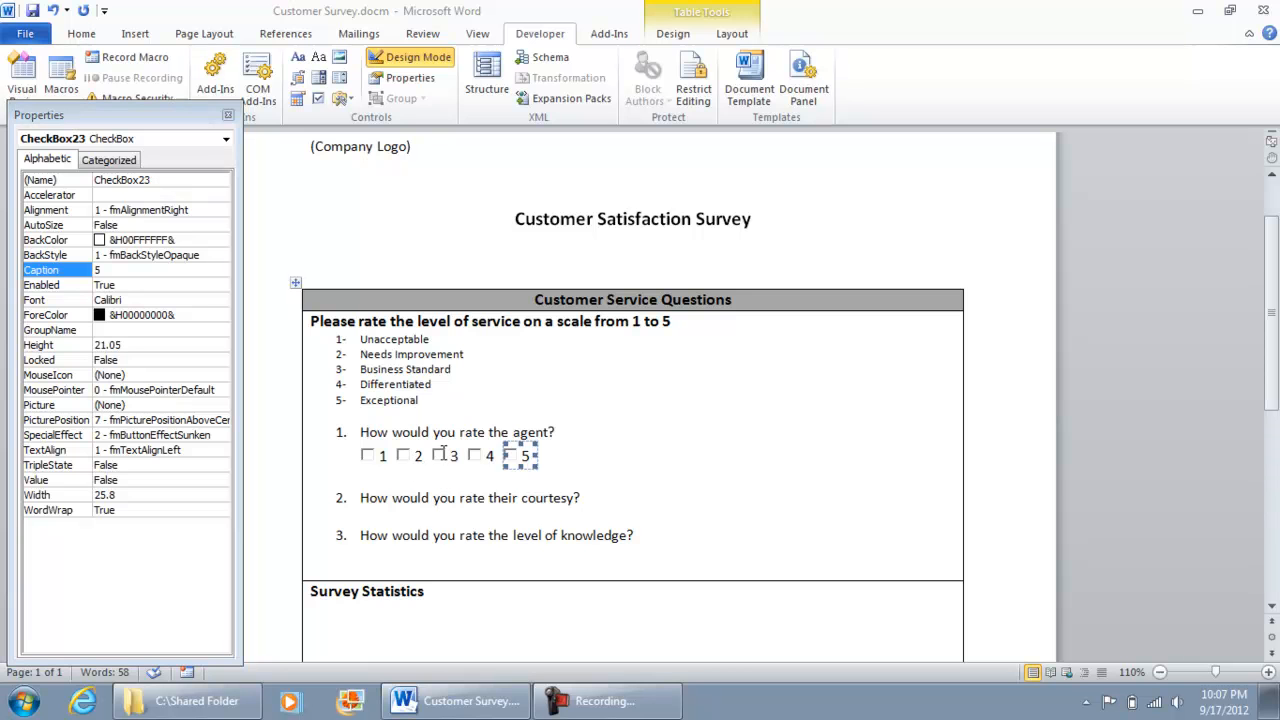
double_click(443, 454)
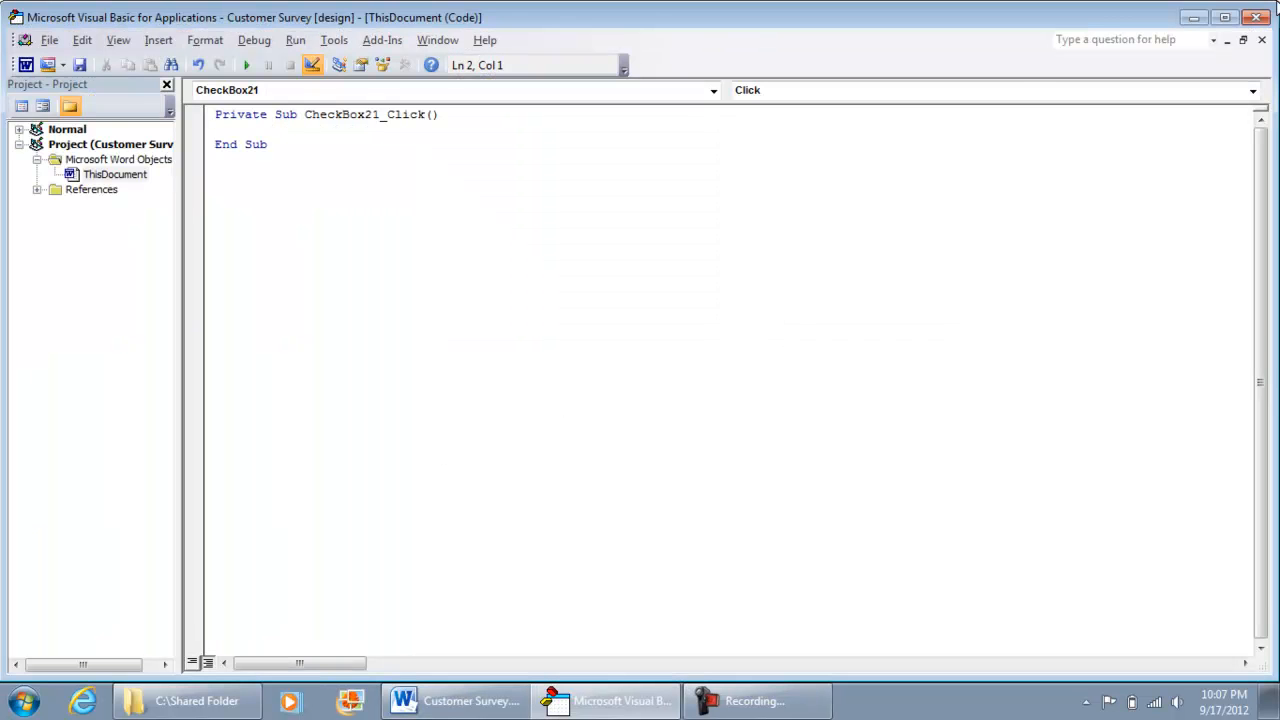
click(1255, 20)
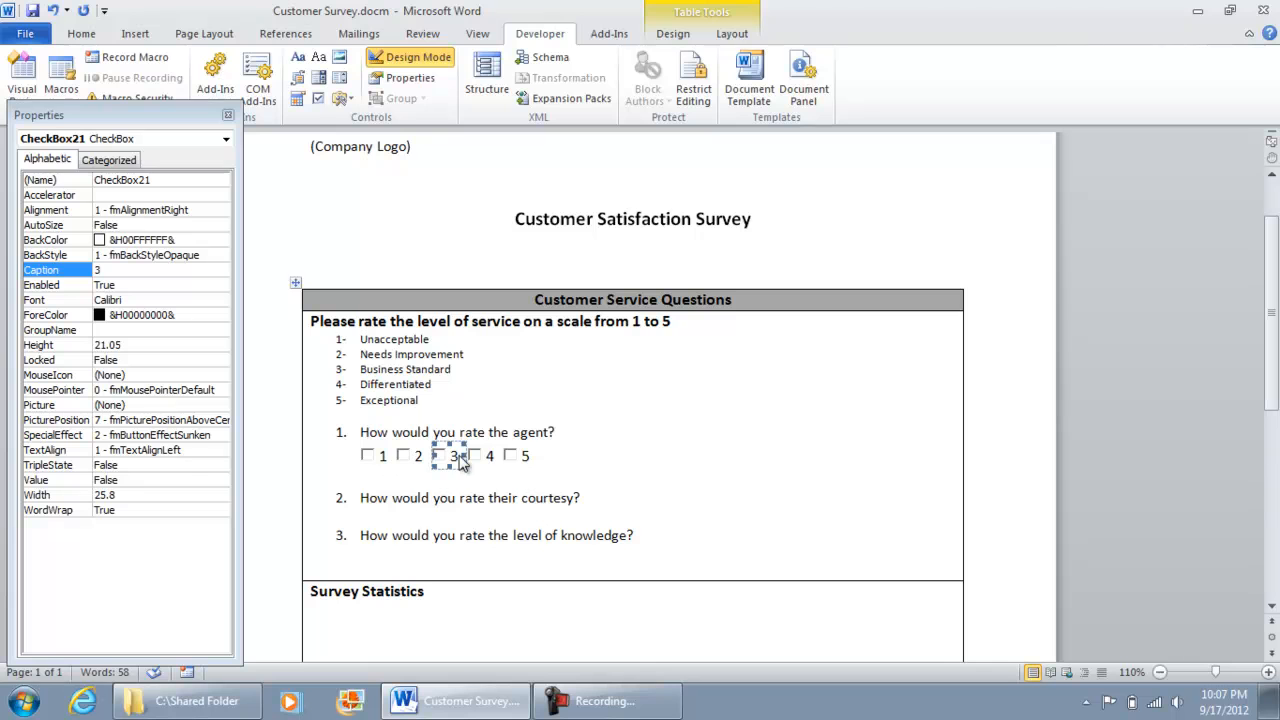
click(137, 180)
double_click(137, 180)
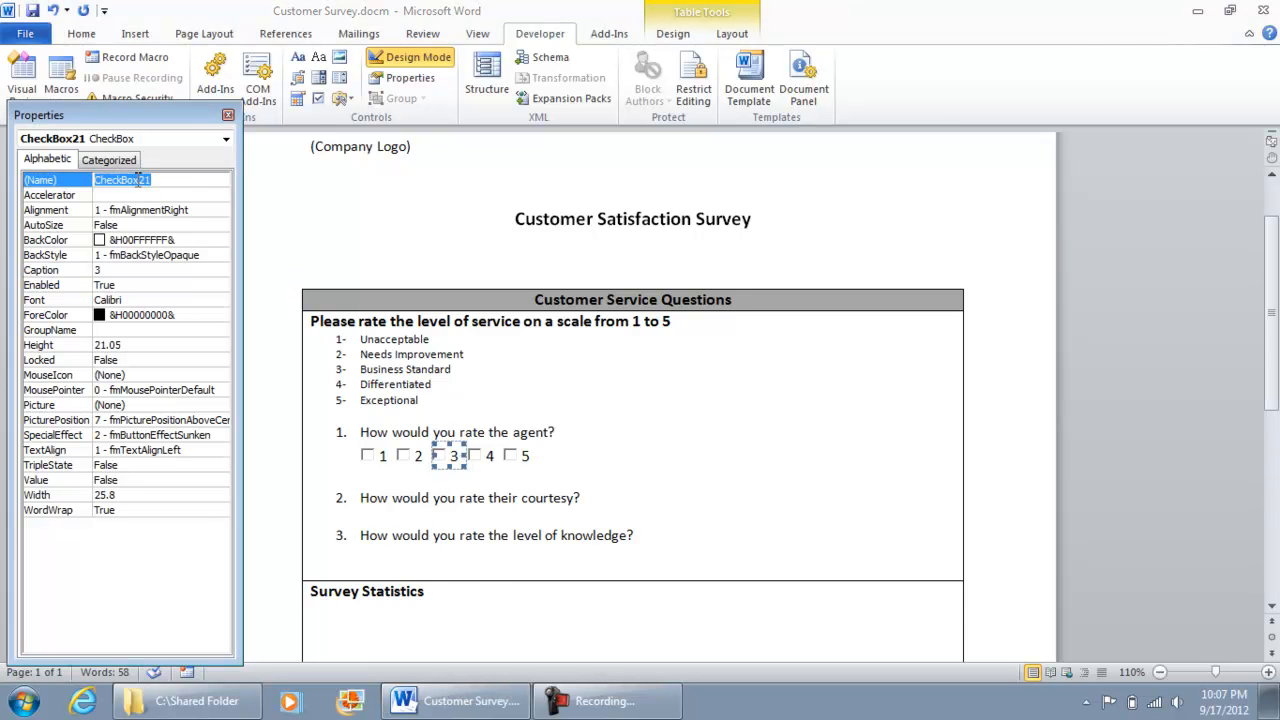
click(404, 455)
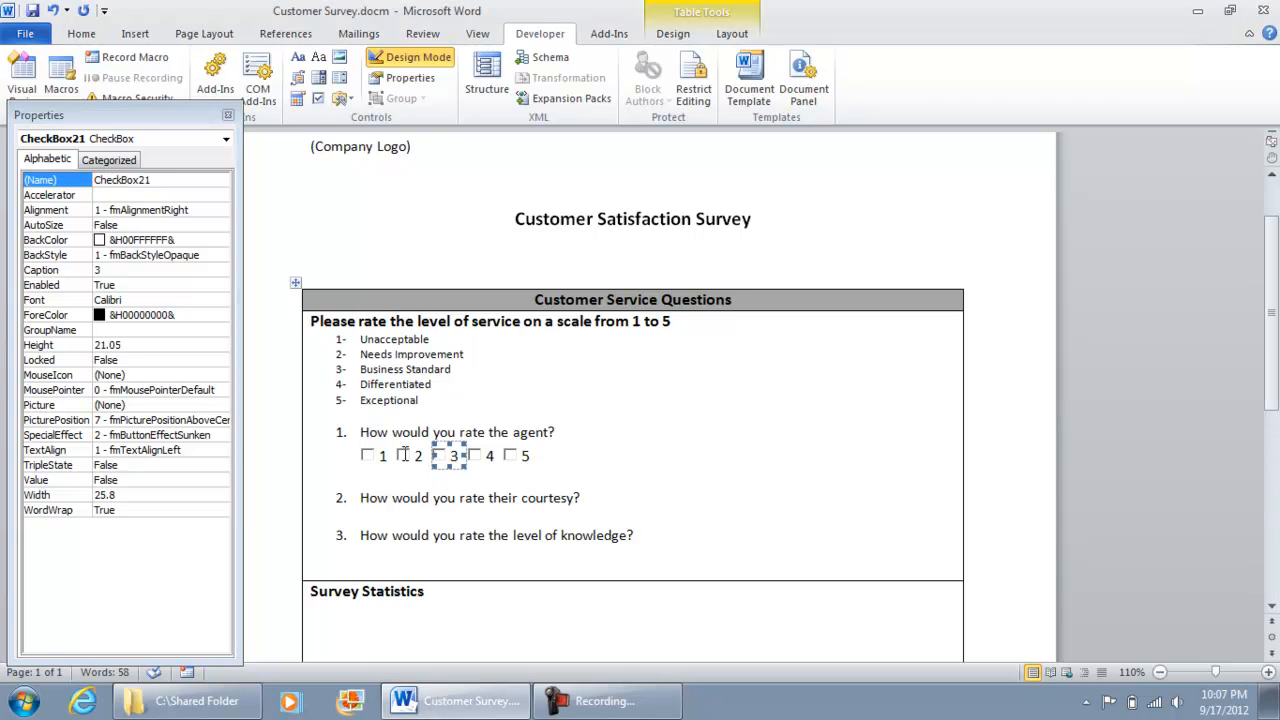
Step: Examine the Name properties of the check boxes captioned 3, 4 and 5 under question 1
click(402, 455)
click(168, 179)
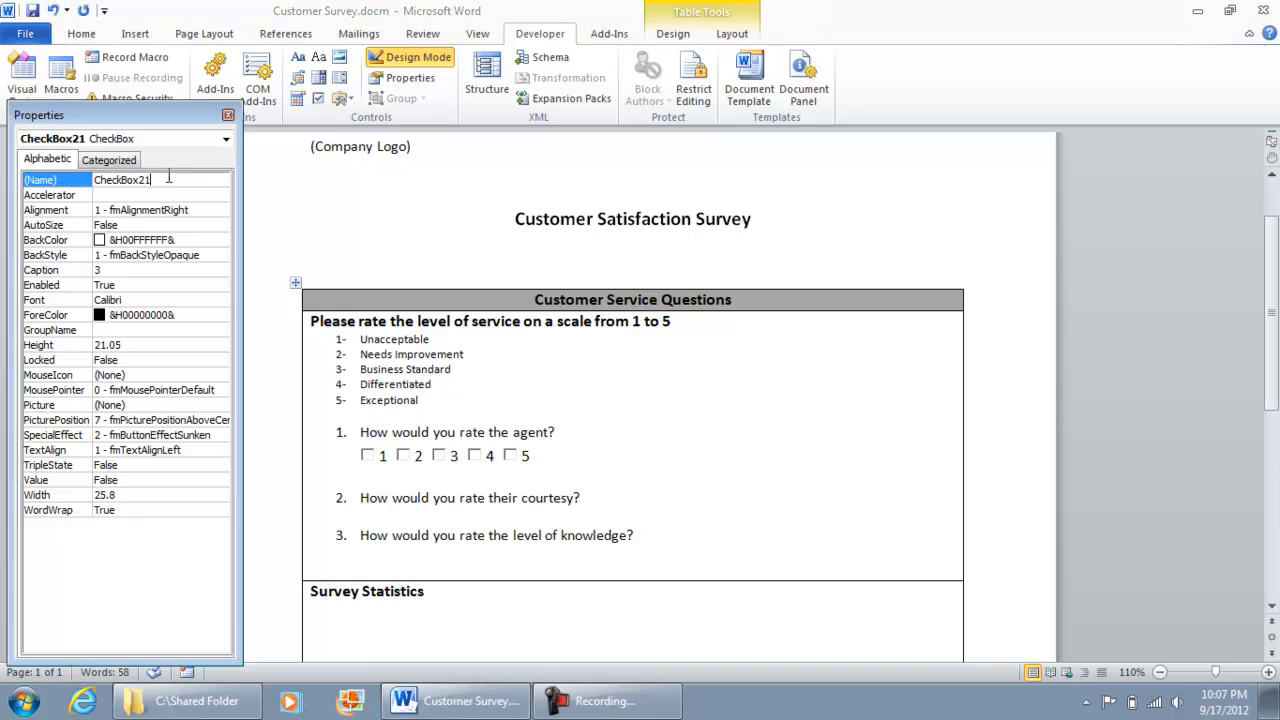
click(475, 460)
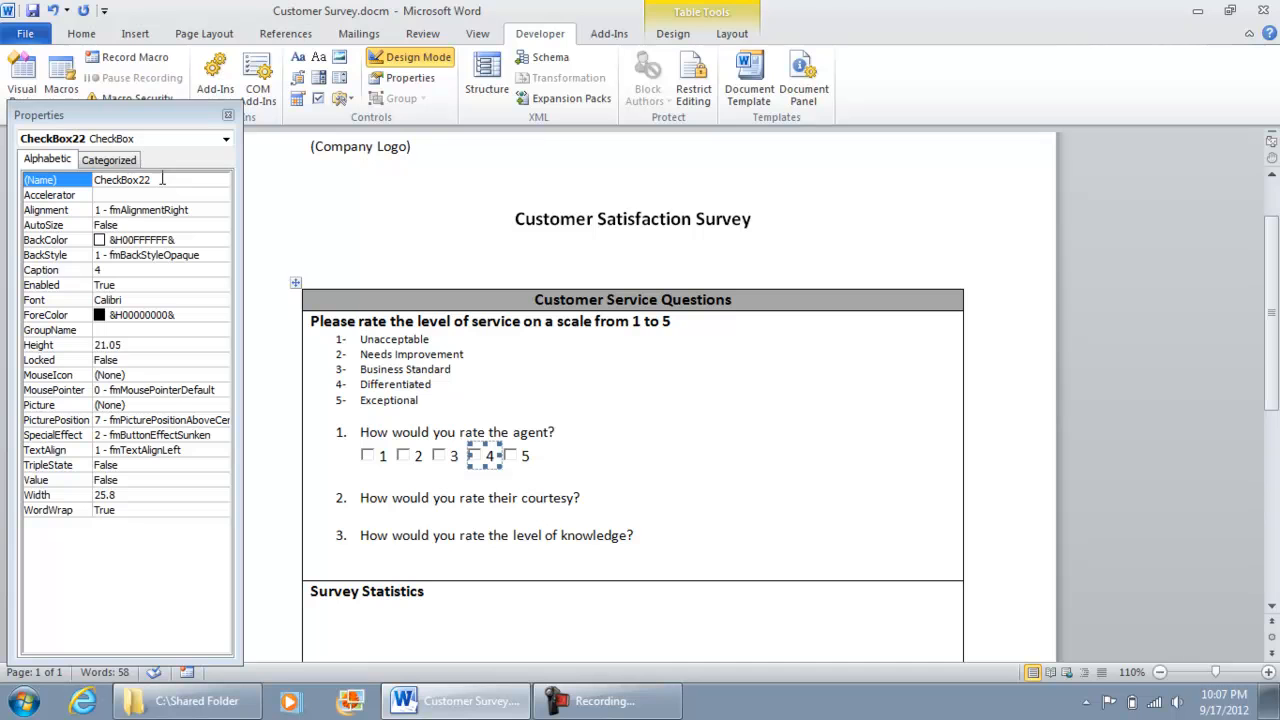
click(549, 446)
click(520, 456)
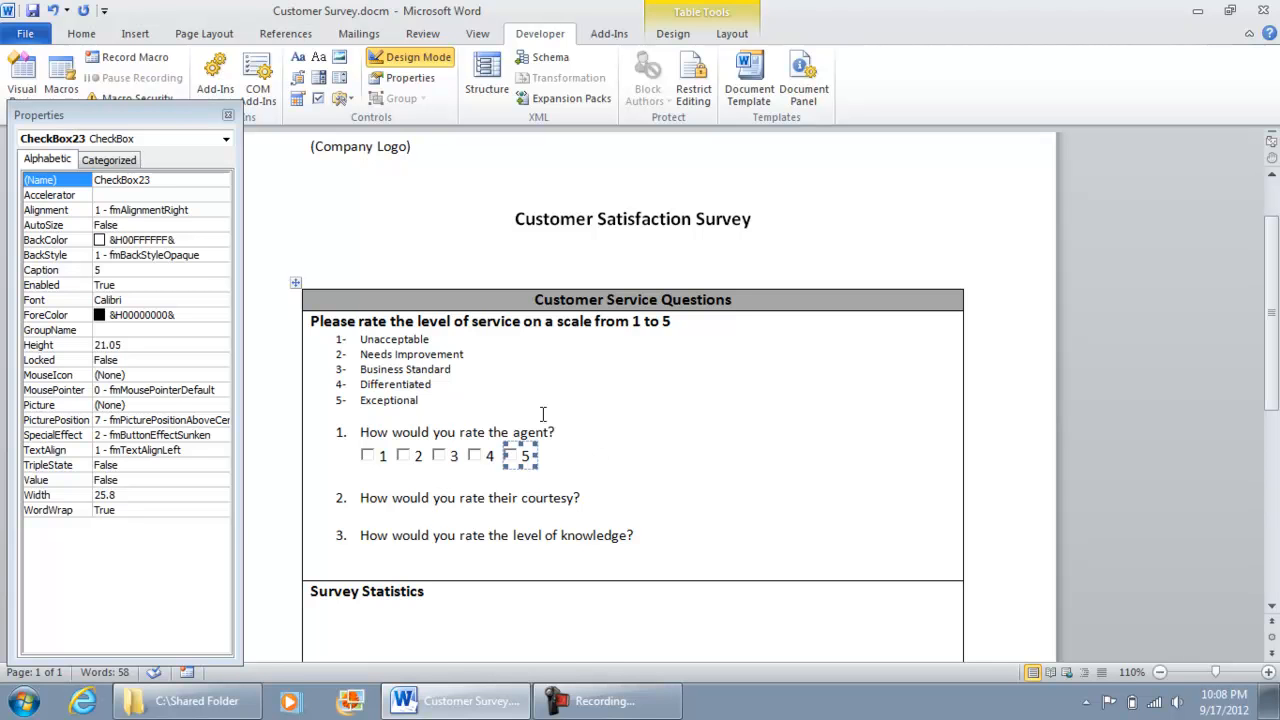
Step: Widen the spacing between the five check boxes under question 1 evenly and remove the blank line before question 2
click(393, 454)
key(Right)
key(Right)
key(Right)
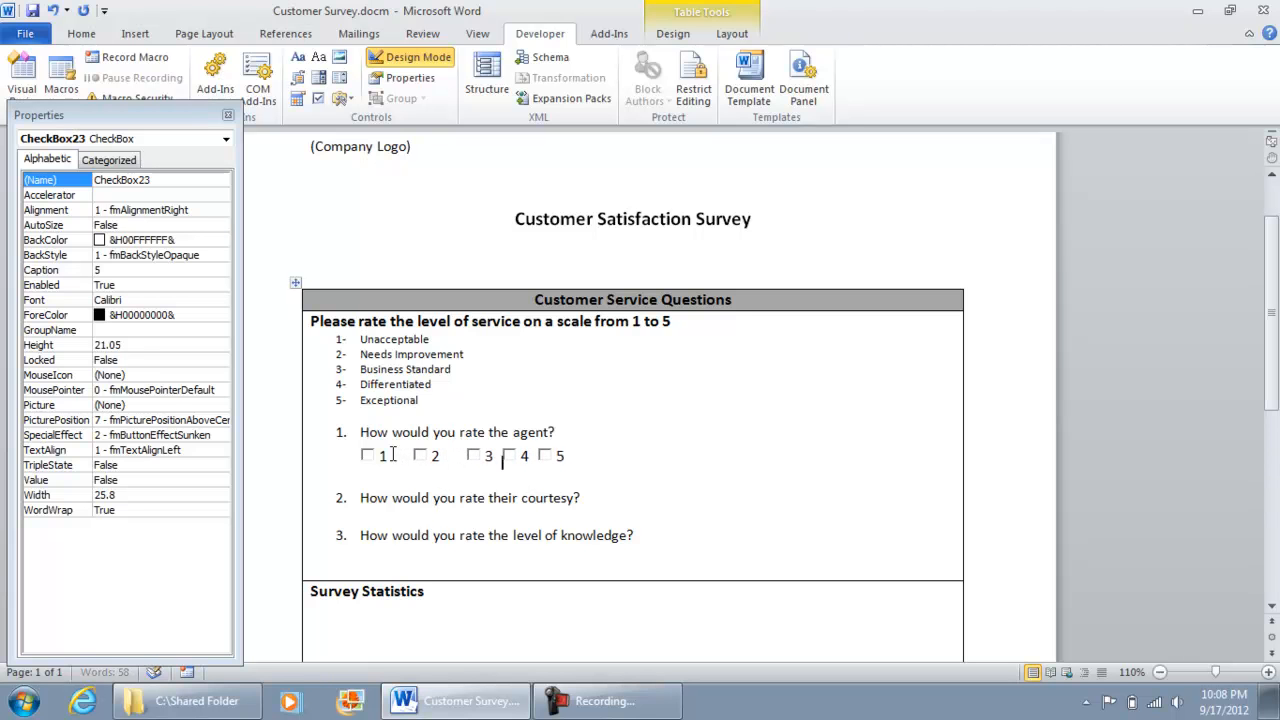
key(Right)
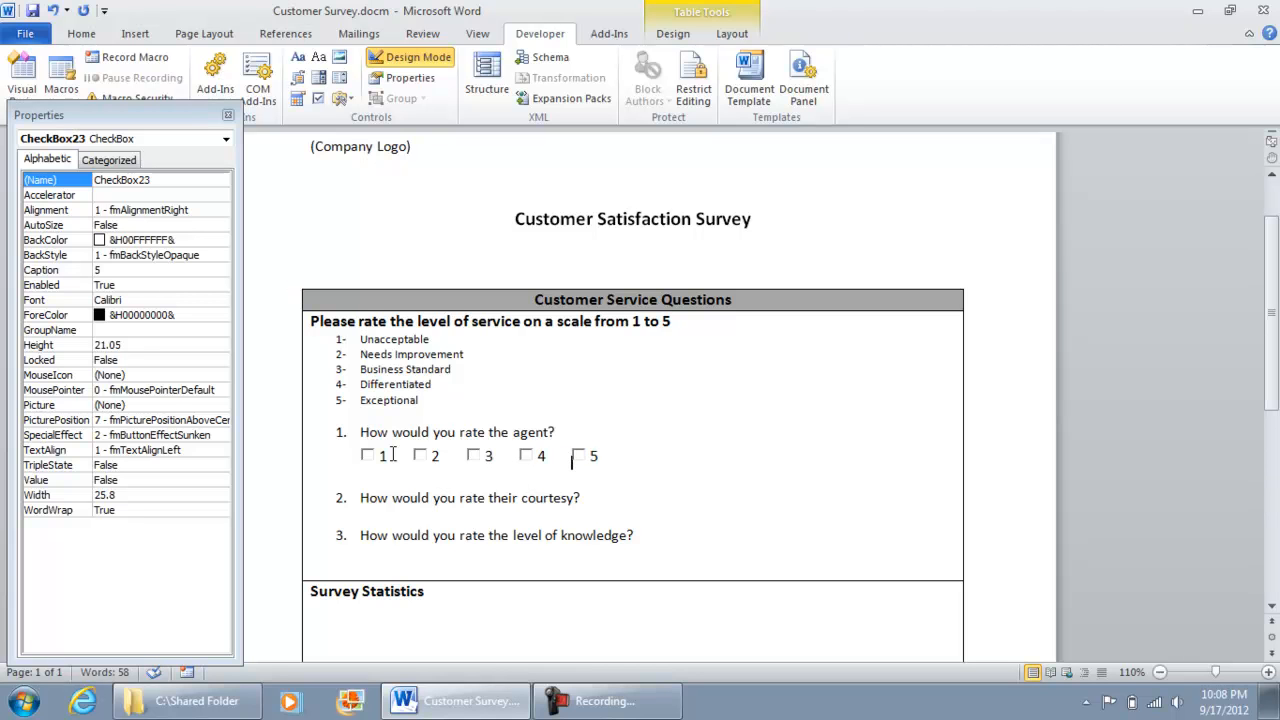
key(Down)
key(BackSpace)
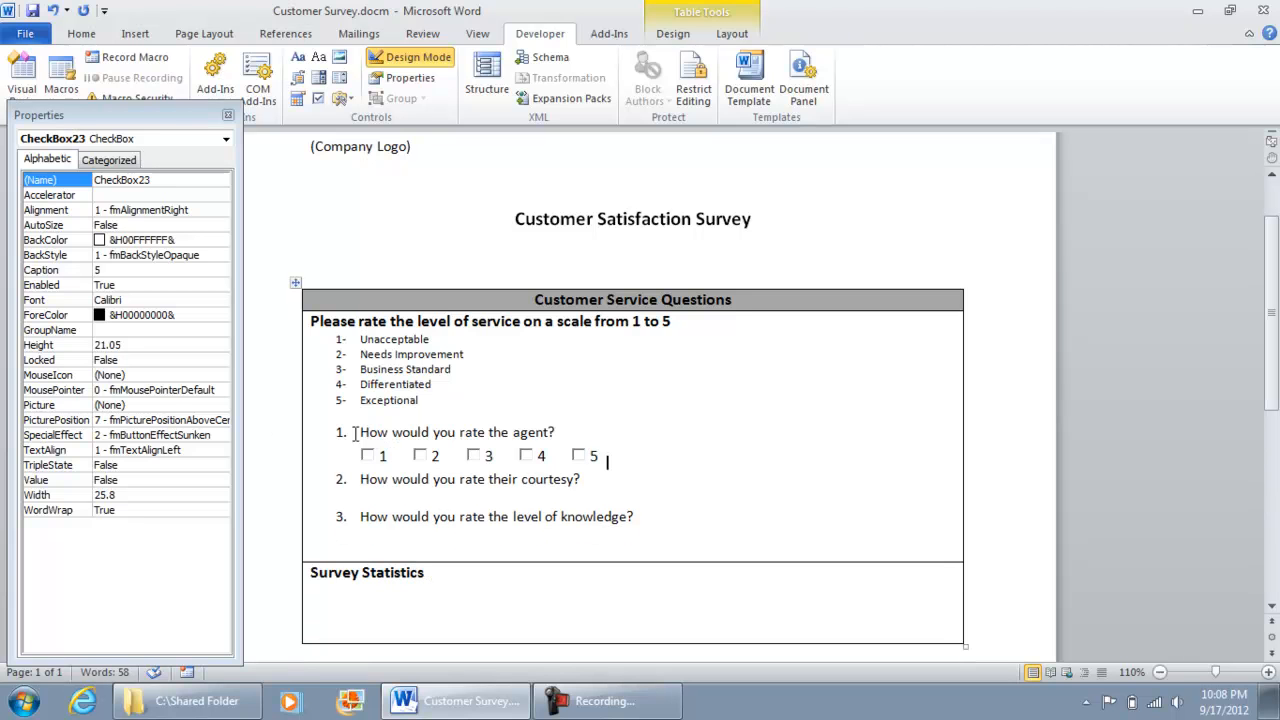
Step: Set the names of the check boxes captioned 1 and 2 under question 1 to Q1A and Q1B
click(372, 457)
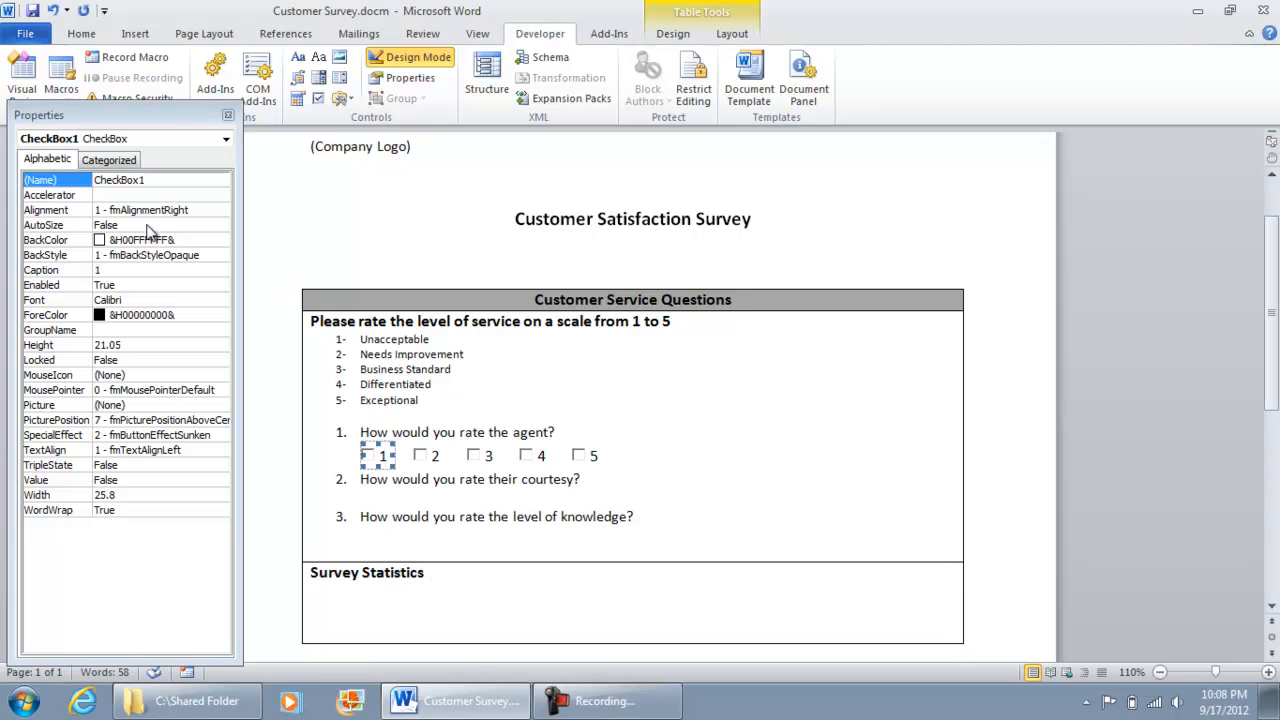
double_click(165, 180)
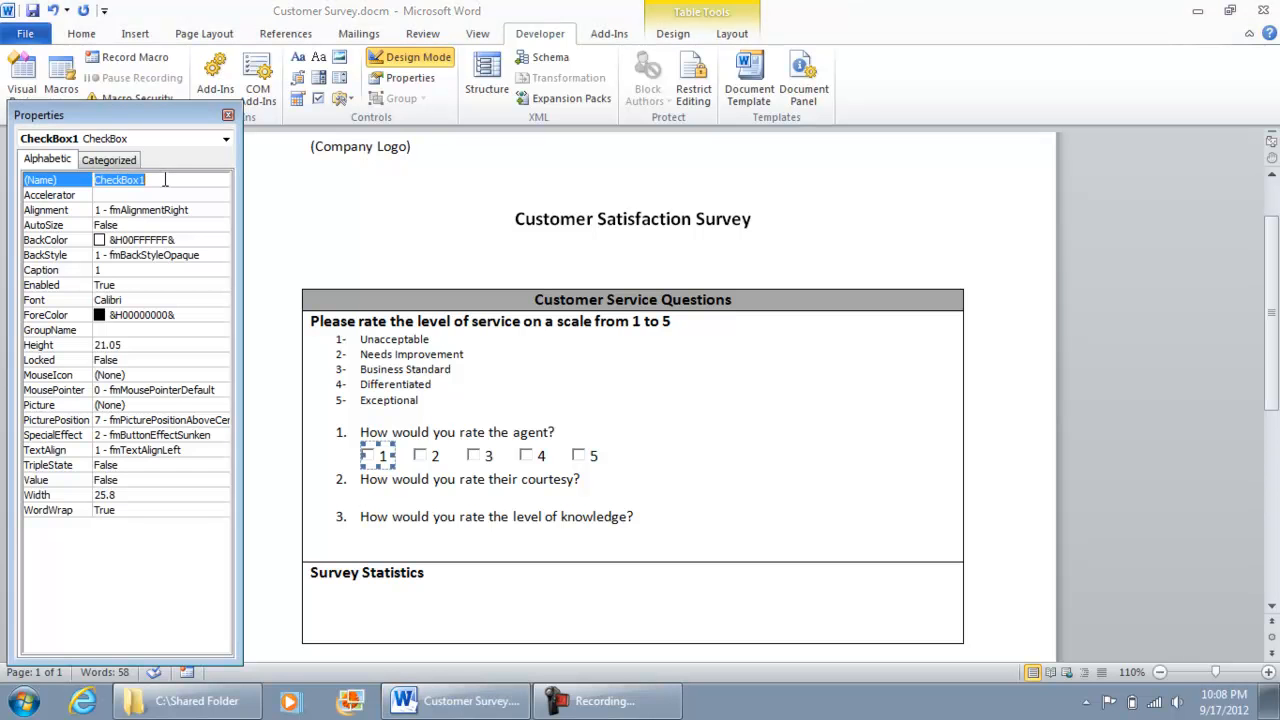
text(Q1A)
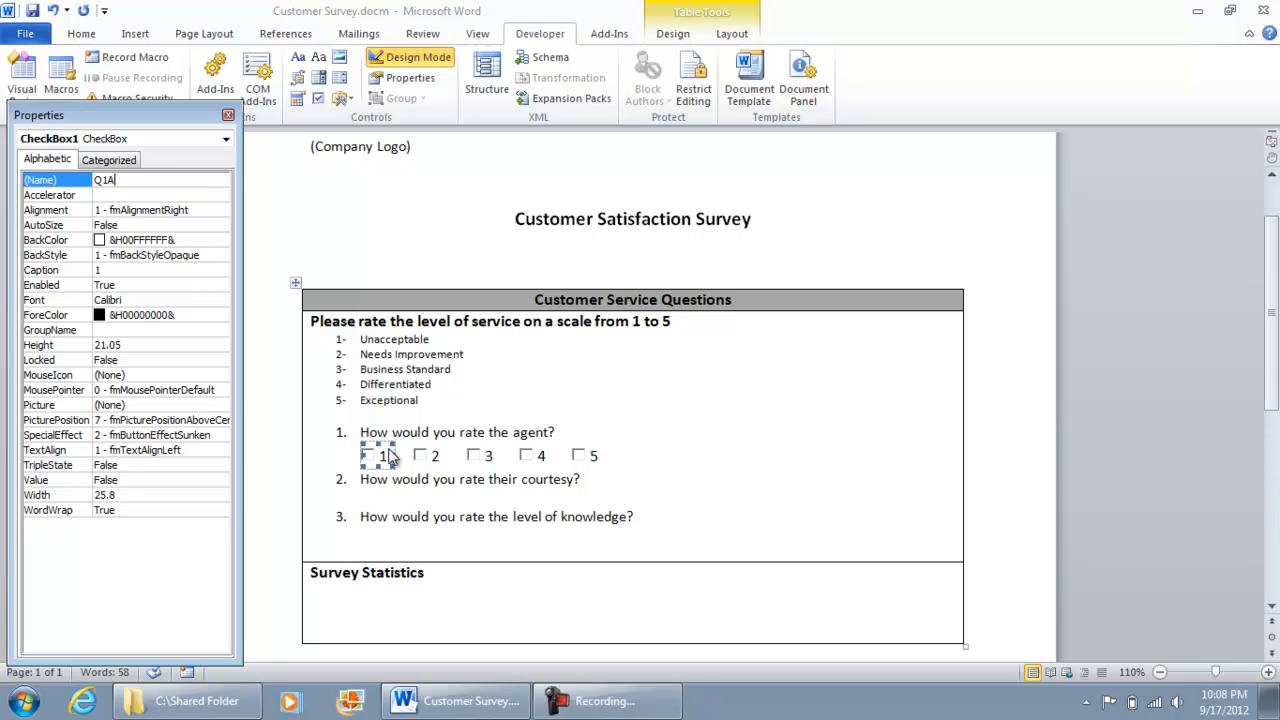
click(432, 456)
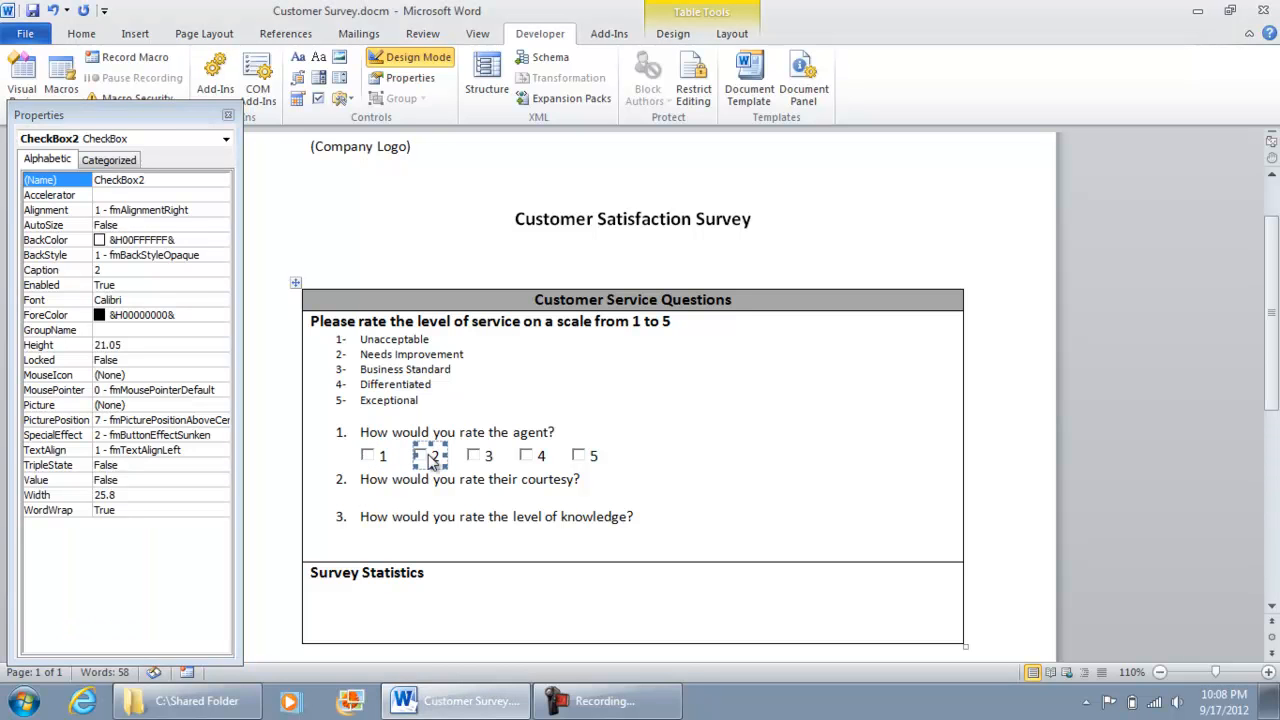
click(151, 180)
text(Q1)
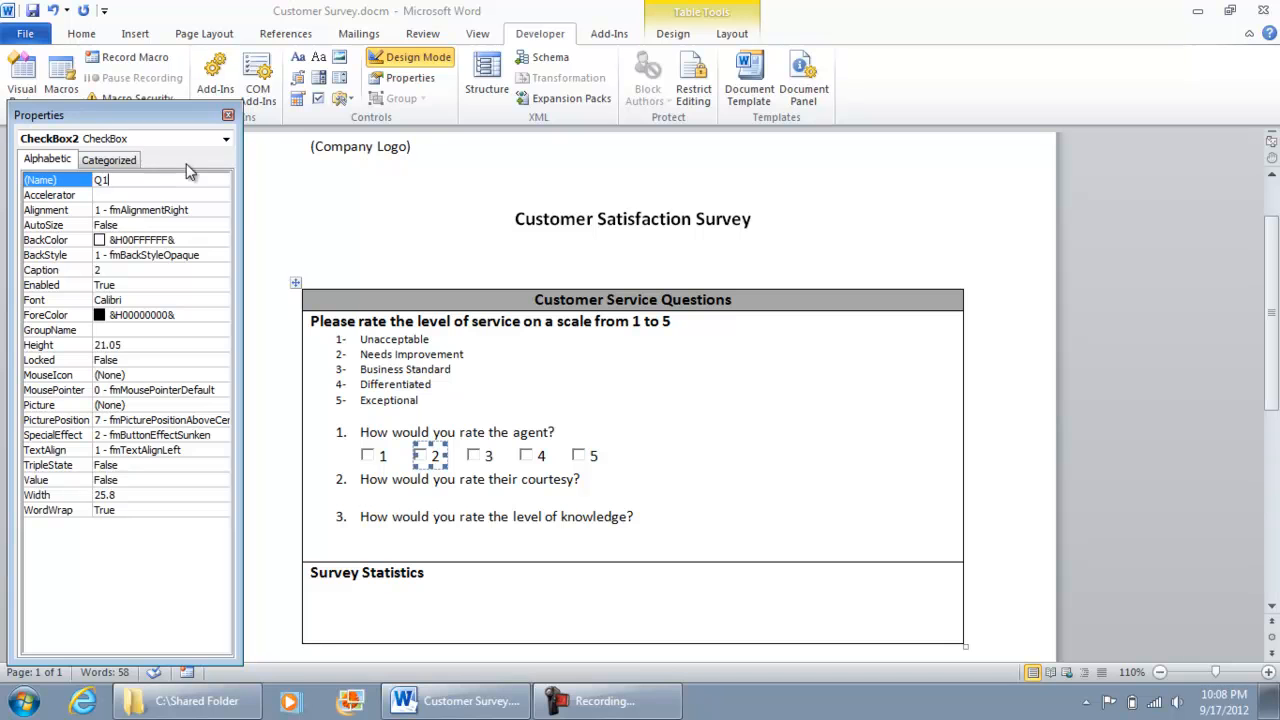
text(B)
Step: Set the name of the check box captioned 3 under question 1 to Q1C
click(478, 450)
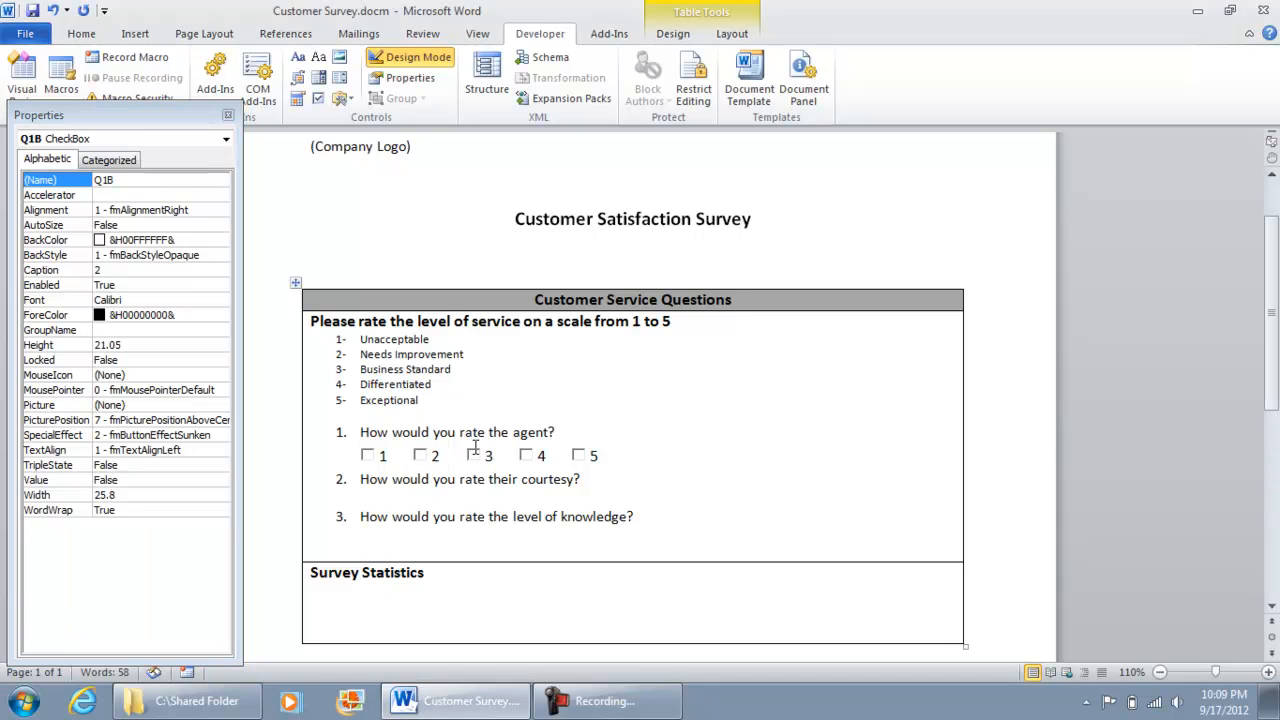
click(476, 450)
click(175, 180)
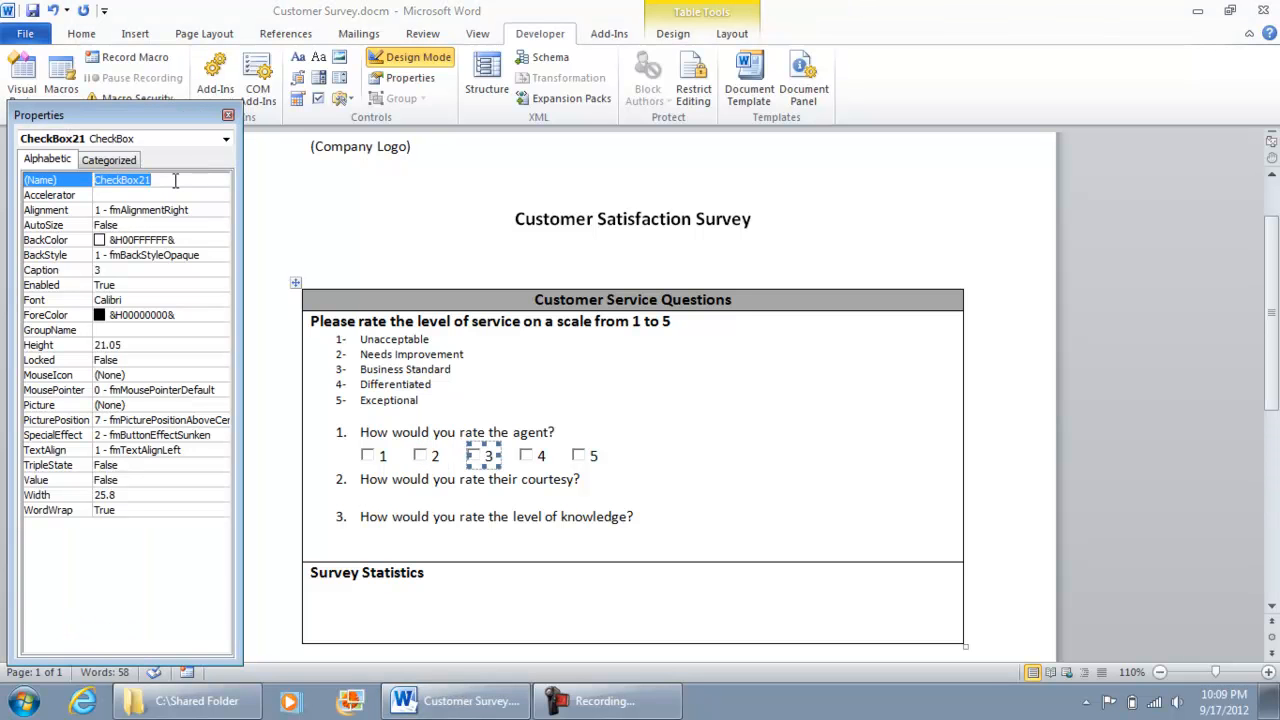
text(Q1)
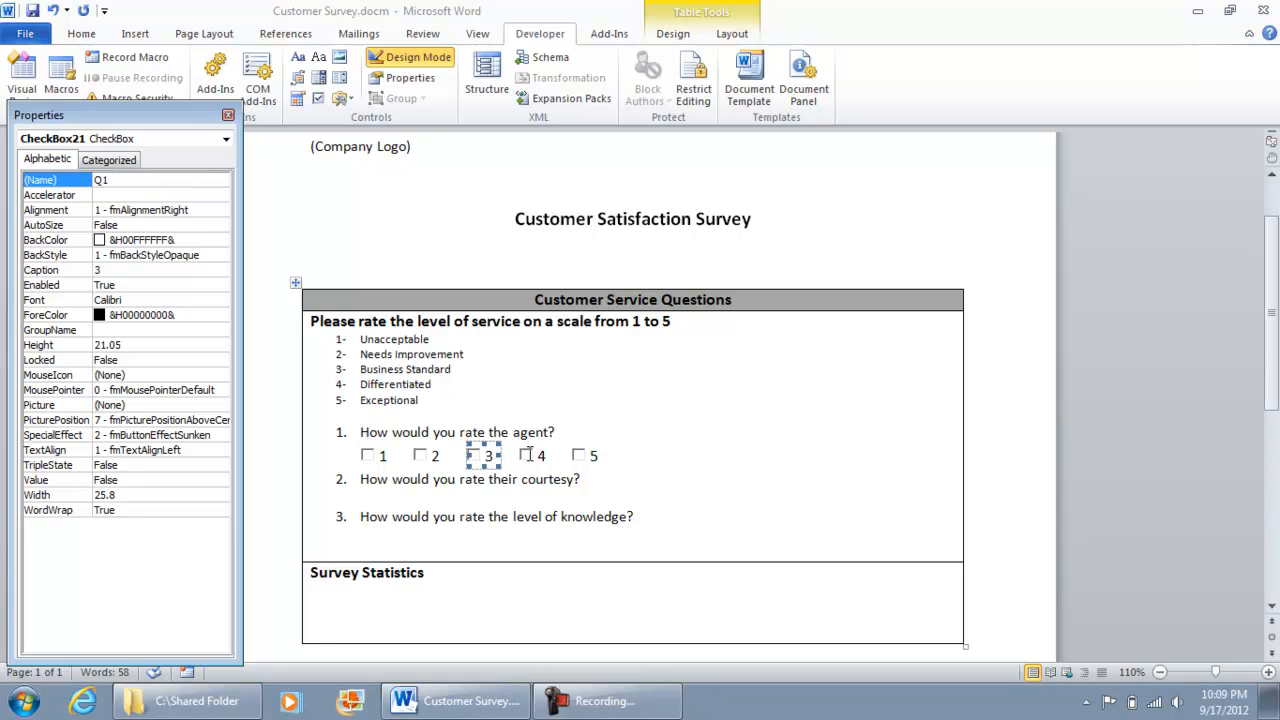
text(C)
Step: Set the name of the check box captioned 4 under question 1 to Q1D
click(524, 456)
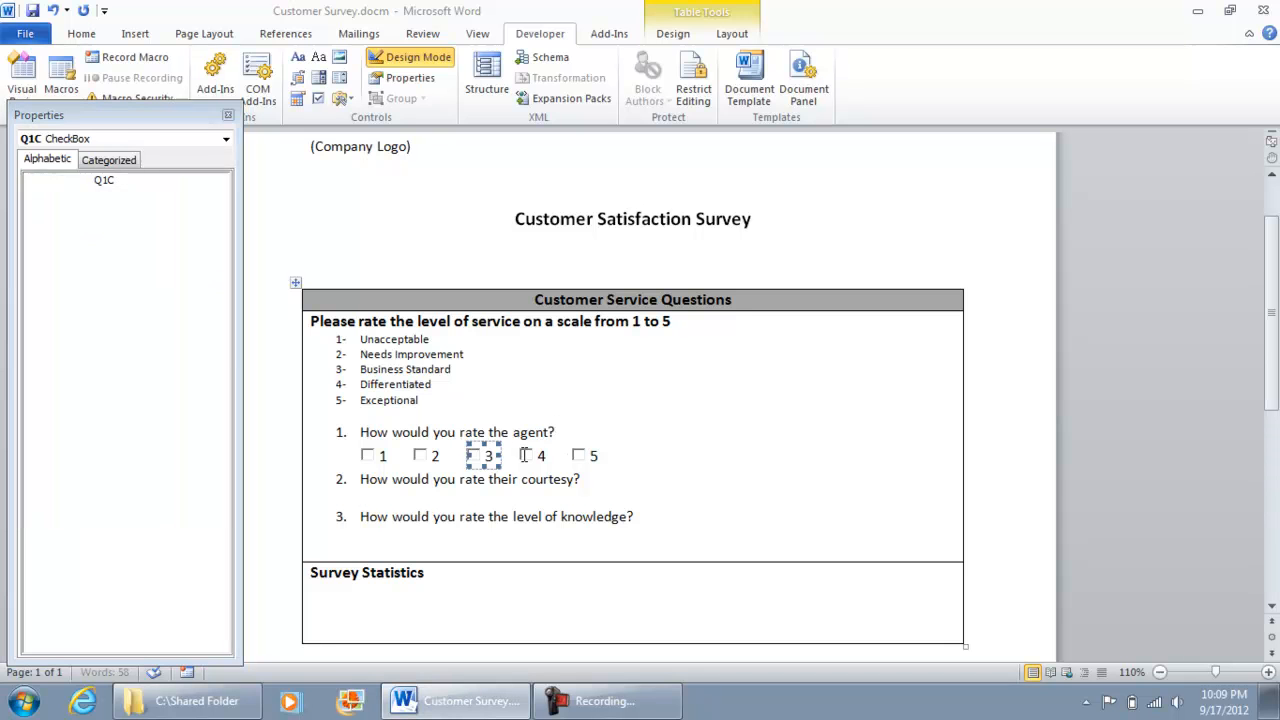
click(530, 457)
click(530, 457)
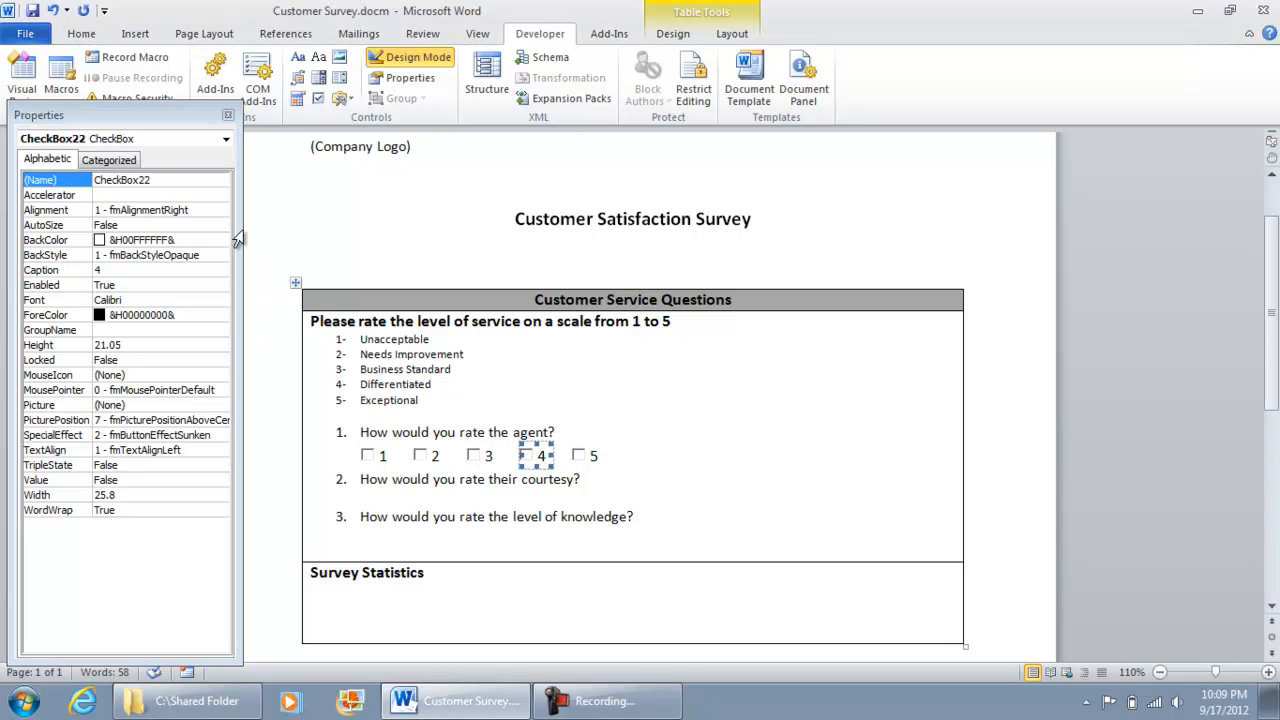
double_click(155, 180)
text(Q1)
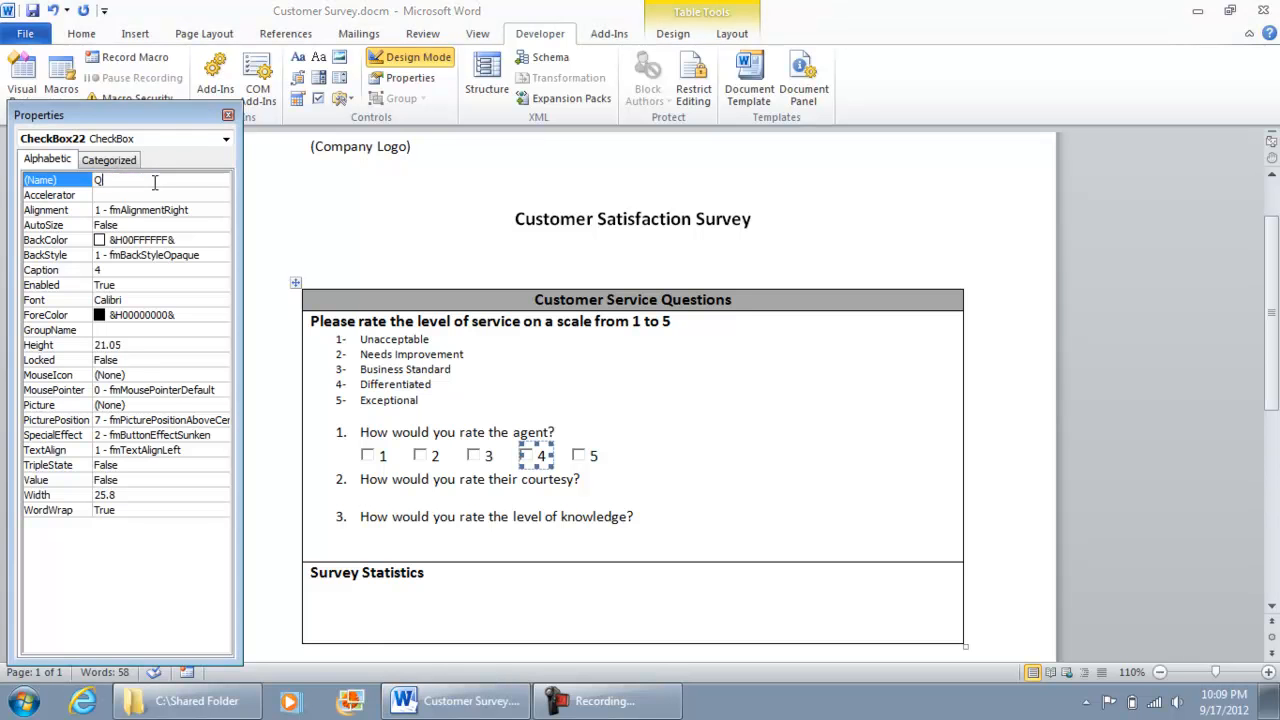
text(D)
Step: Set the name of the check box captioned 5 under question 1 to Q1E and deselect it
click(588, 457)
click(588, 457)
double_click(125, 180)
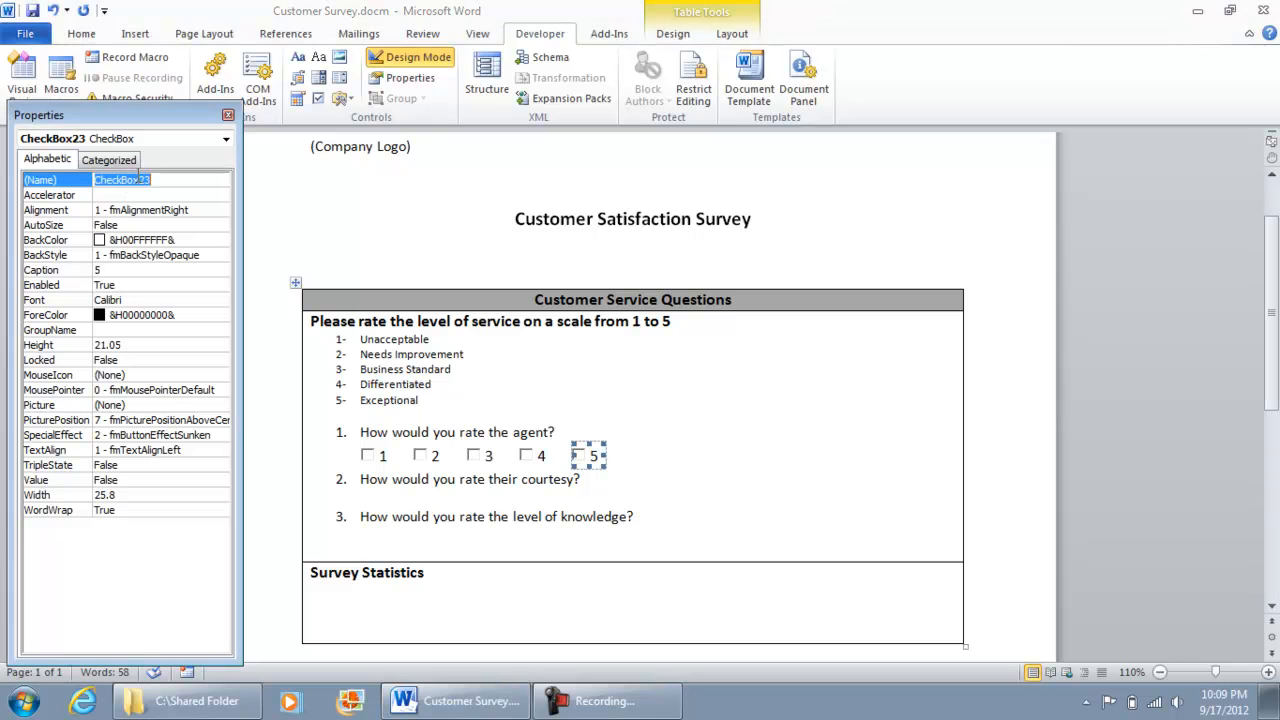
text(Q1E)
key(Return)
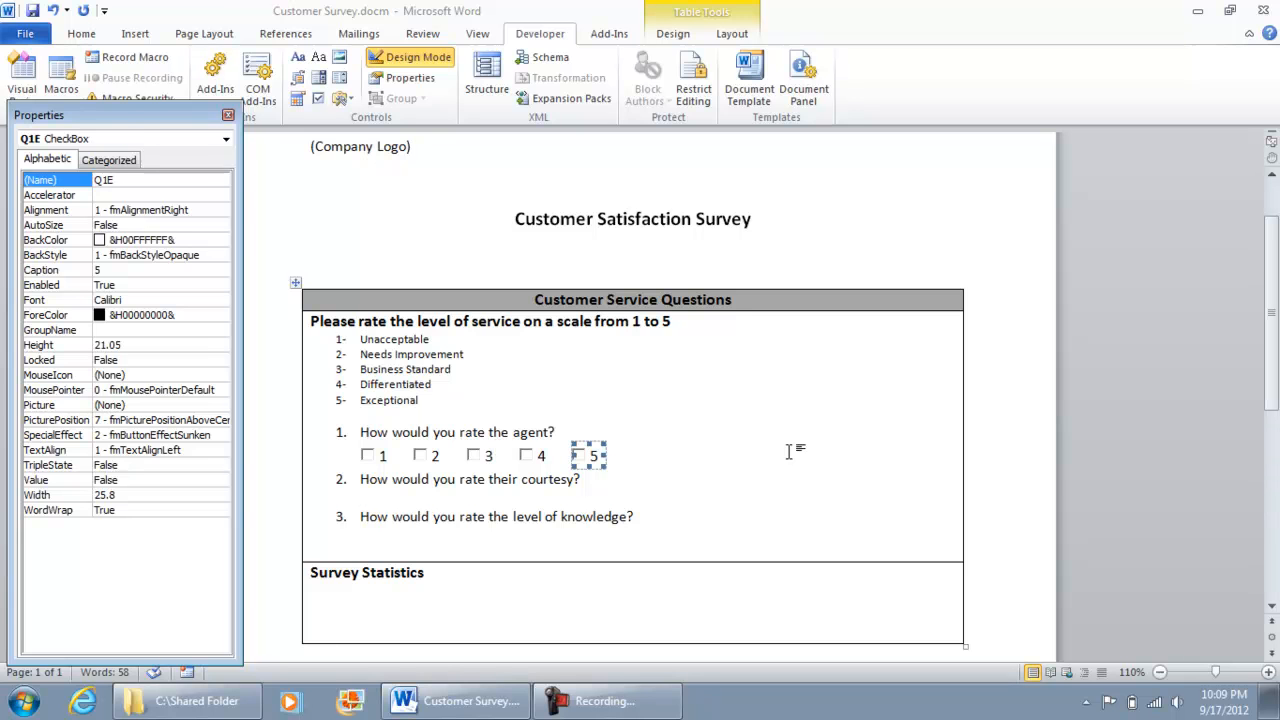
click(523, 419)
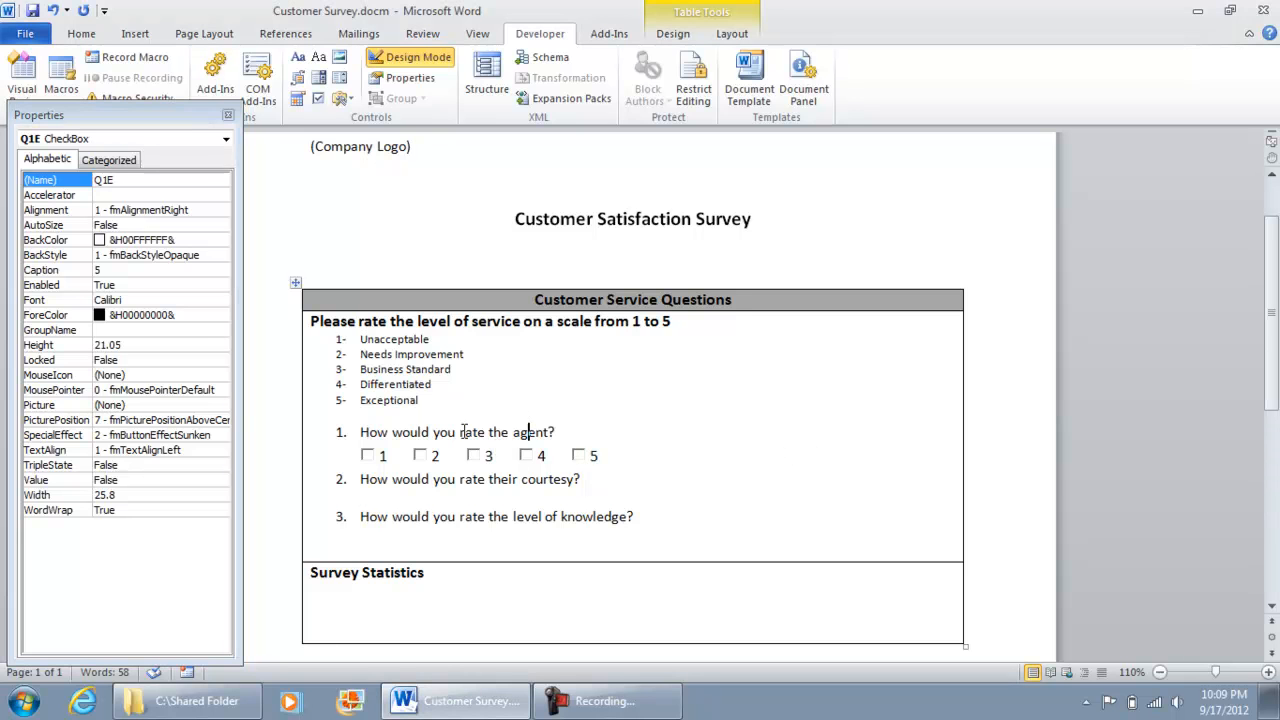
Step: Review the names of all five check boxes under question 1 in order
click(368, 455)
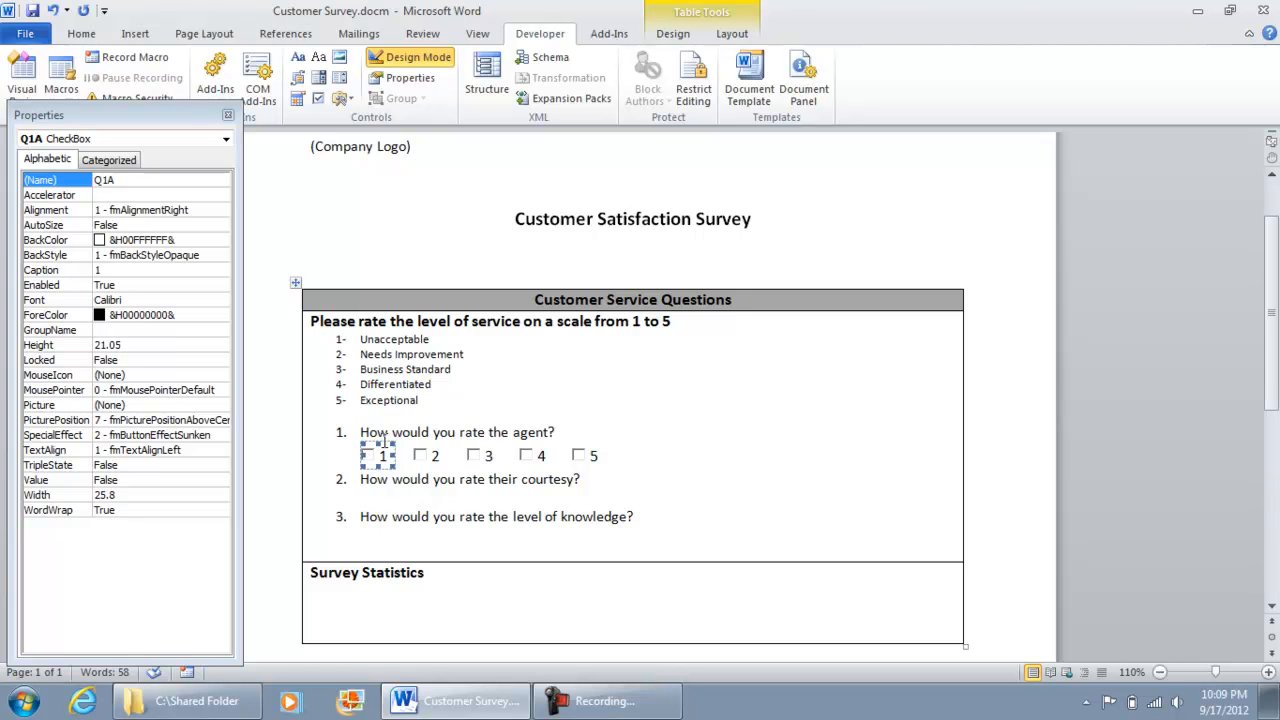
click(422, 455)
click(481, 457)
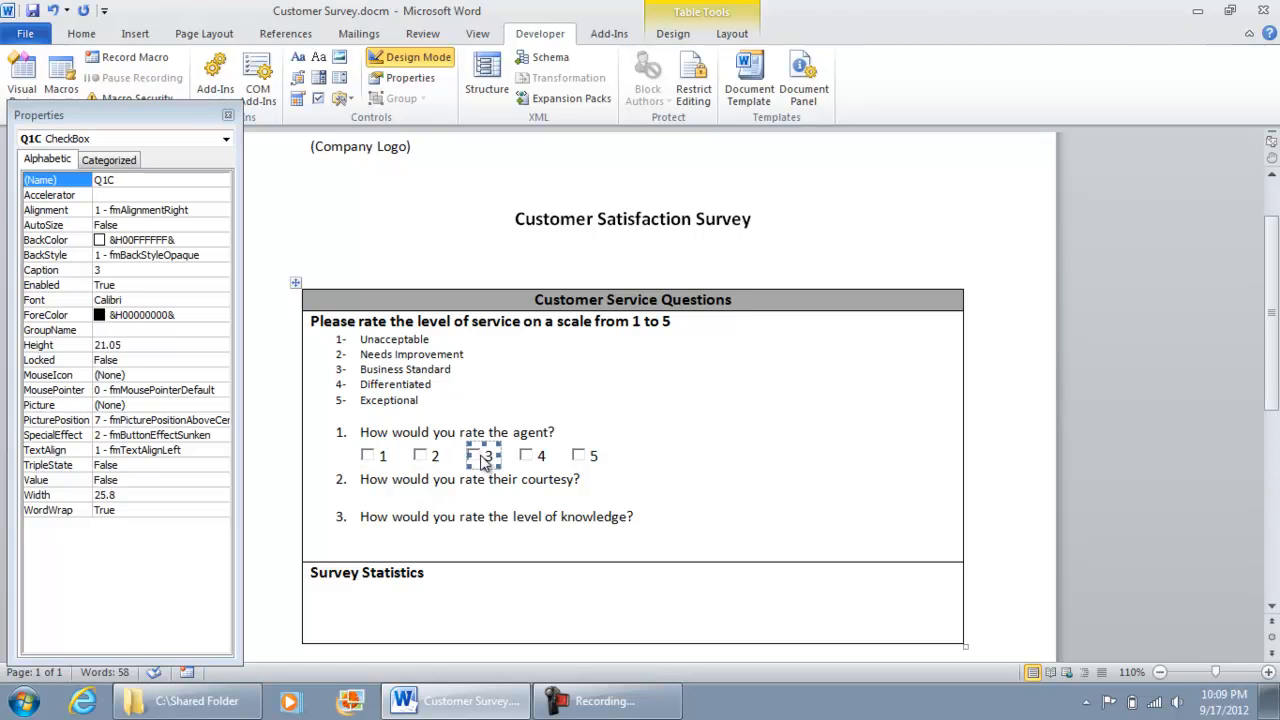
click(529, 459)
click(590, 455)
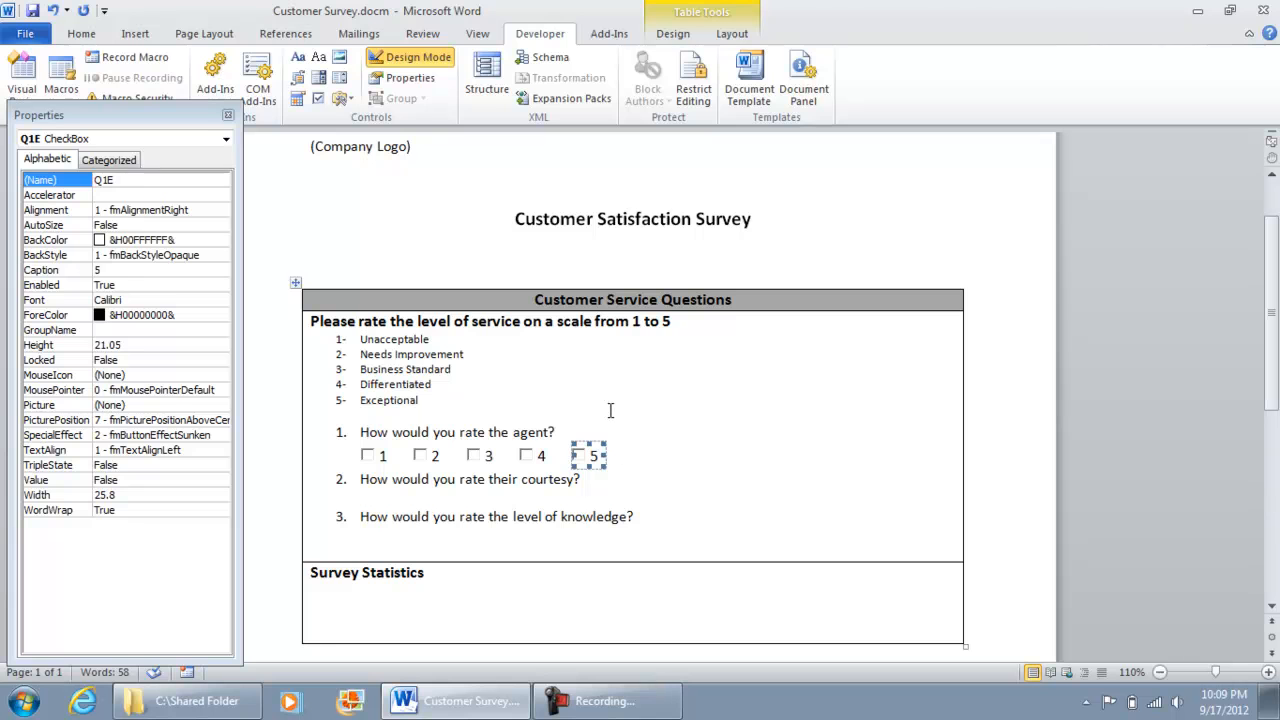
Step: Copy the row of five check boxes from question 1 to the line under question 2, removing the extra blank line
click(633, 462)
drag(633, 462, 367, 462)
key(ctrl+c)
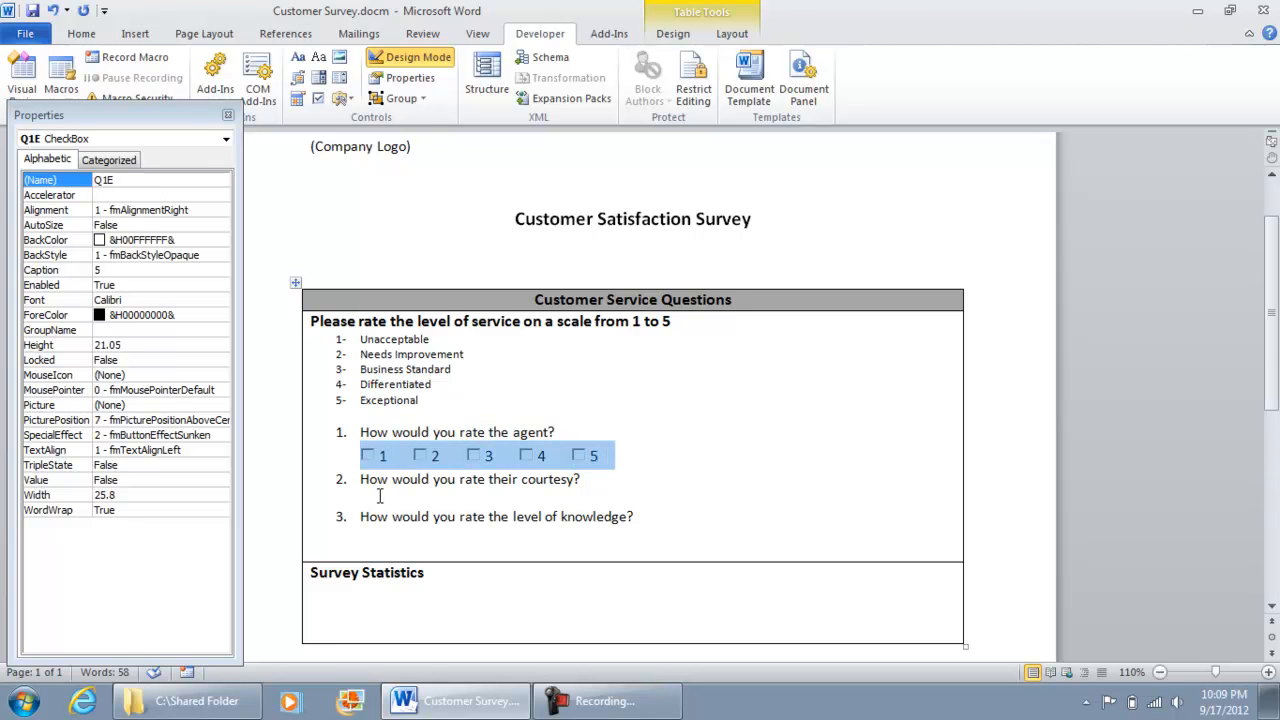
click(381, 497)
key(ctrl+v)
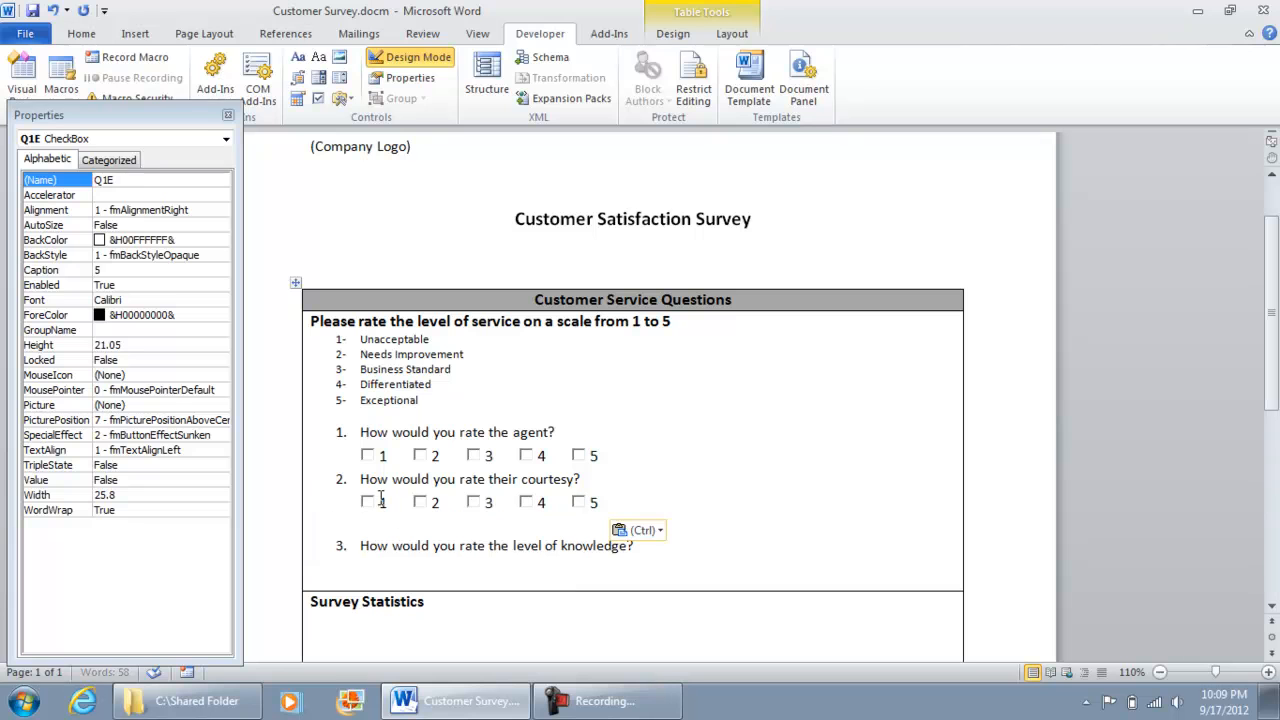
key(Delete)
Step: Paste the copied row of five check boxes under question 3 and remove the extra blank line
click(416, 551)
key(ctrl+v)
key(BackSpace)
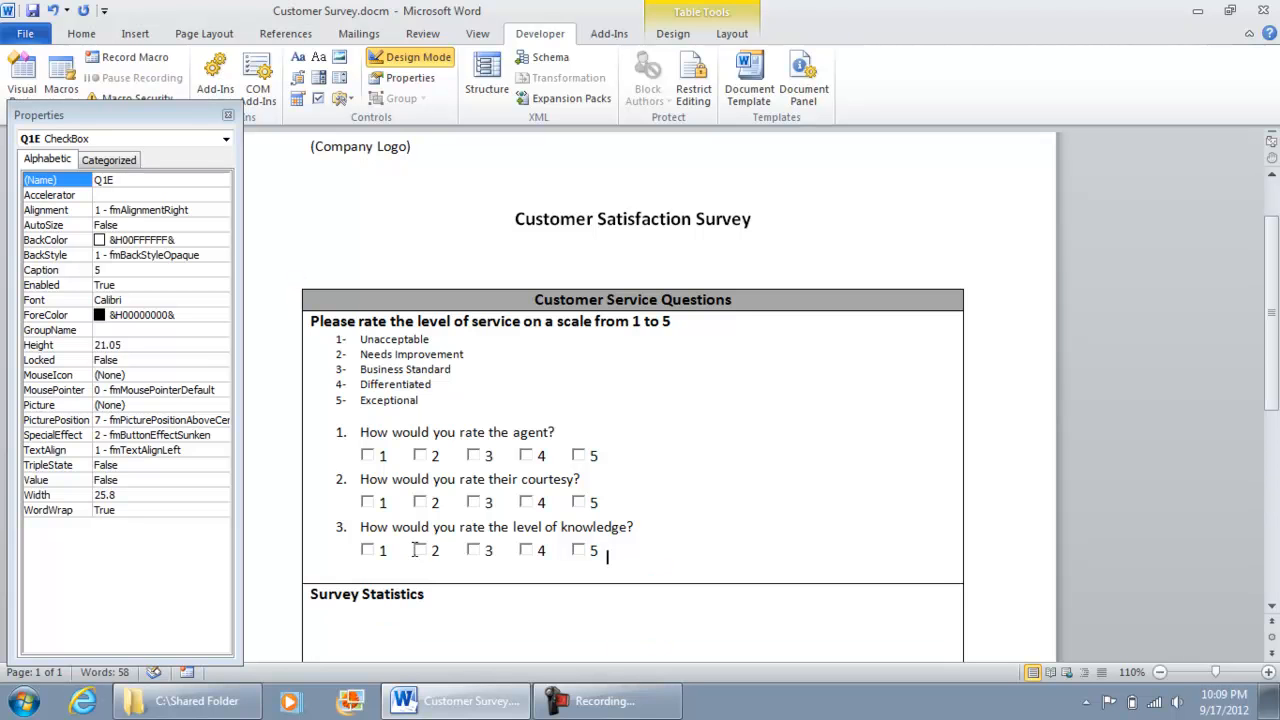
Step: Set the name of the check box captioned 1 under question 2 to Q2A
click(369, 502)
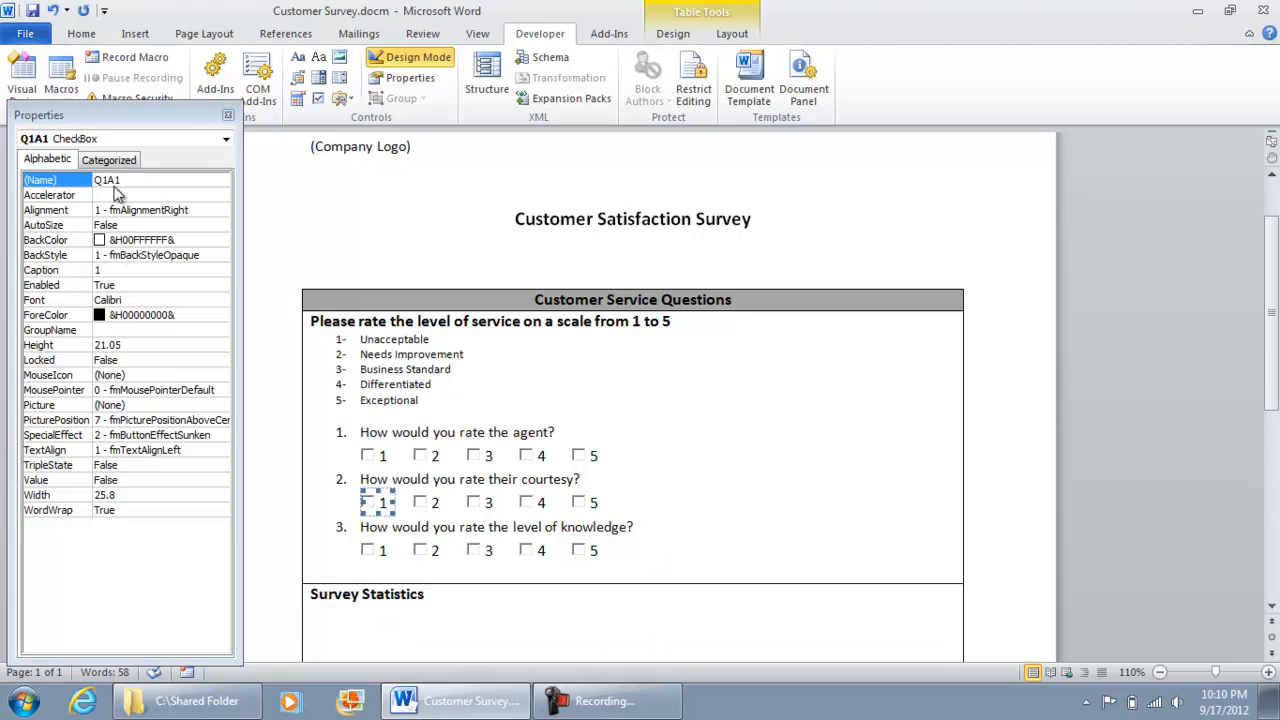
click(114, 182)
text(2)
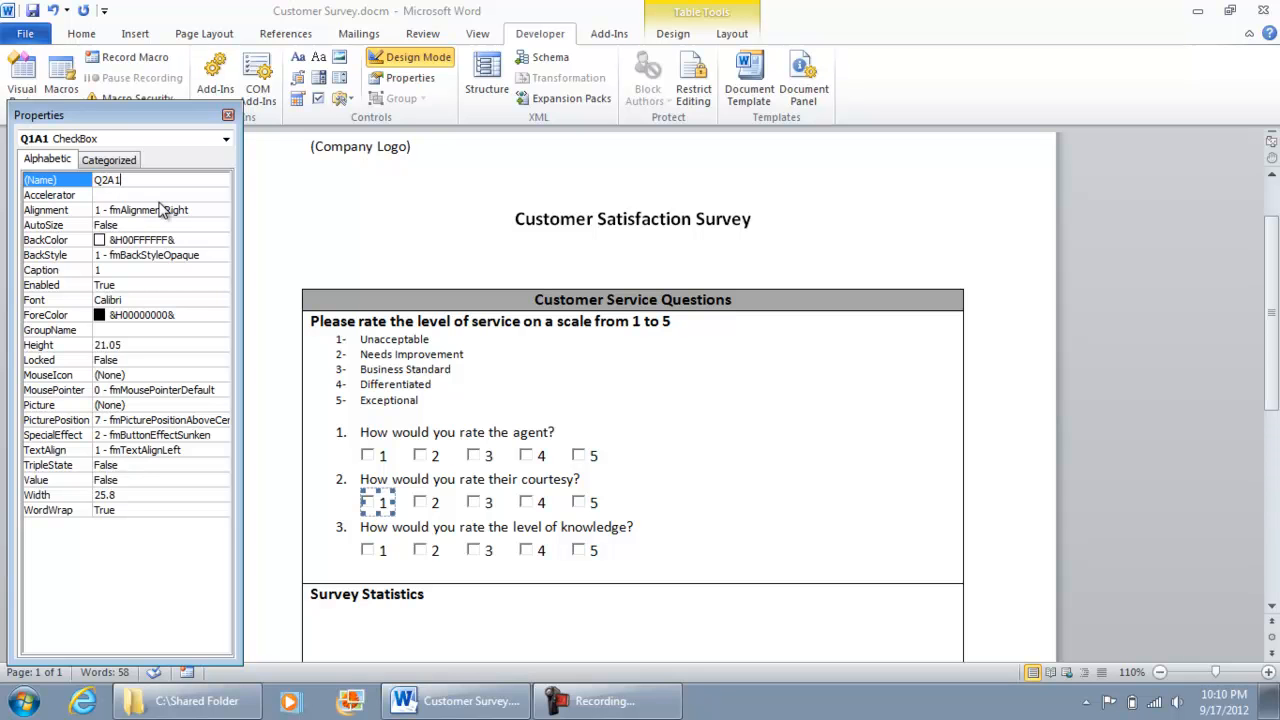
key(Return)
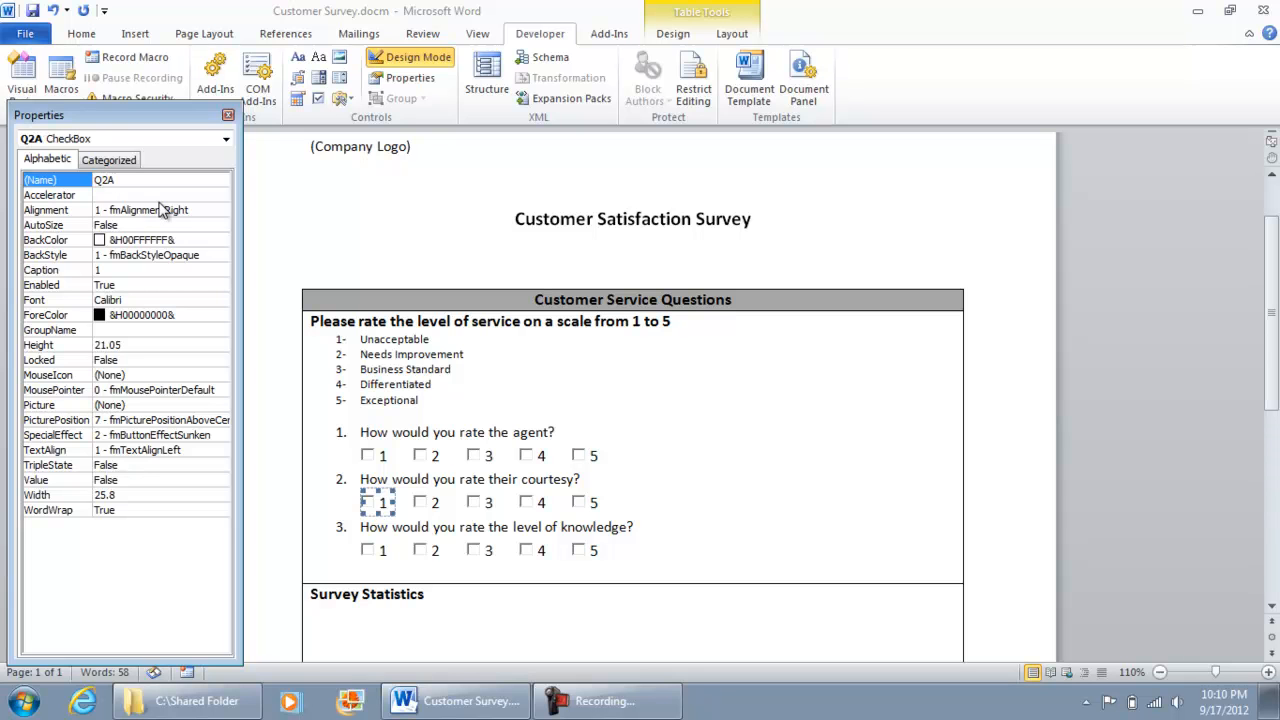
Step: Set the name of the check box captioned 2 under question 2 to Q2B, closing the code editor if it opens
click(433, 503)
double_click(433, 503)
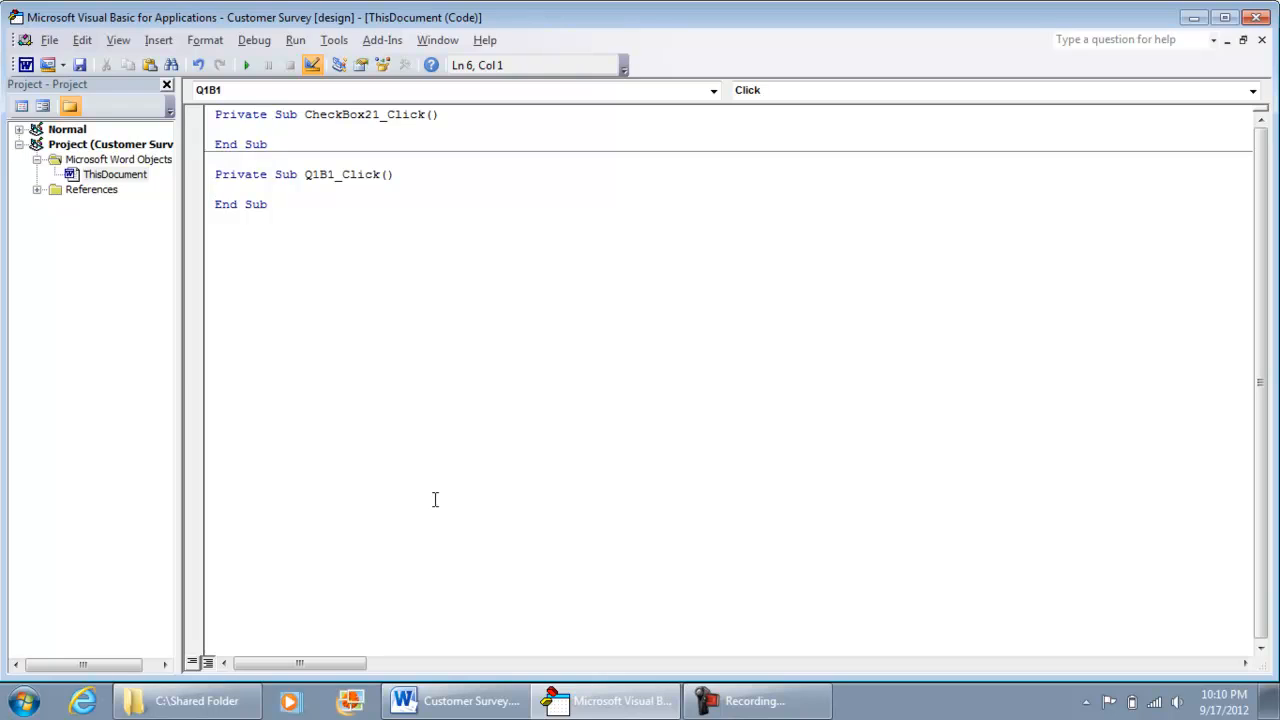
key(alt+q)
double_click(147, 181)
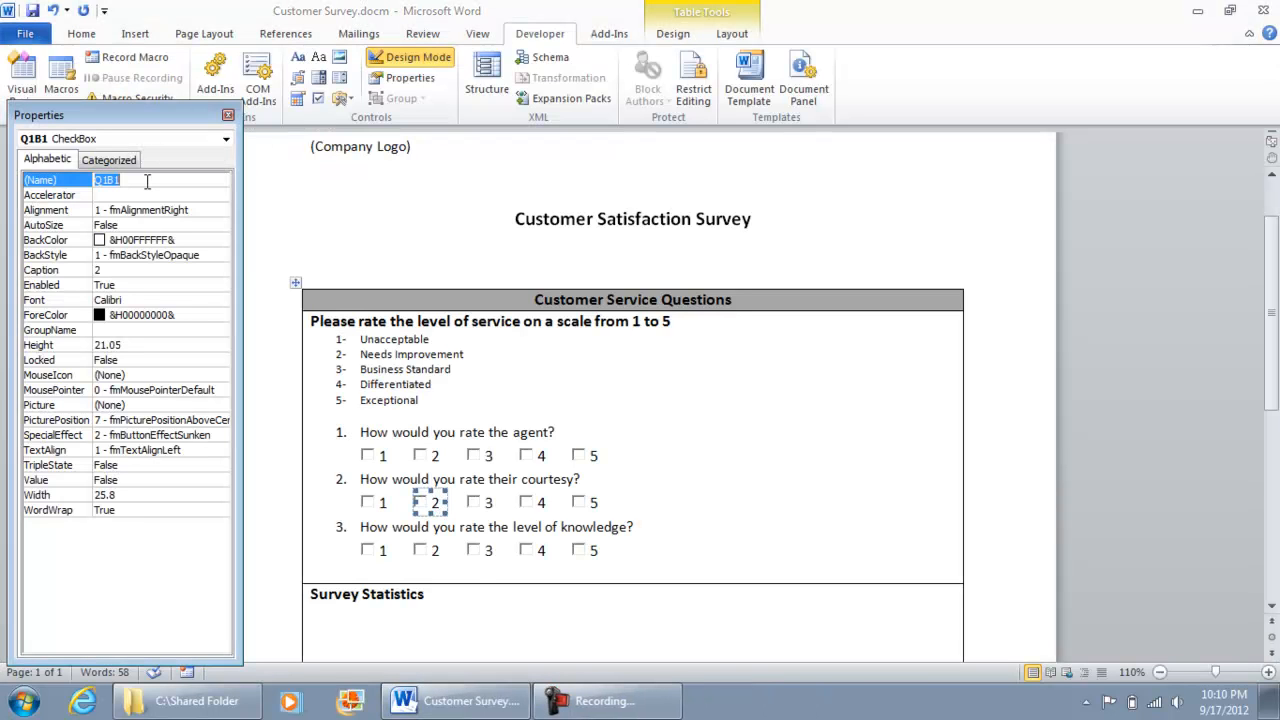
text(Q2B)
Step: Set the name of the check box captioned 3 under question 2 to Q3C, leaving the code editor if it opens
click(475, 497)
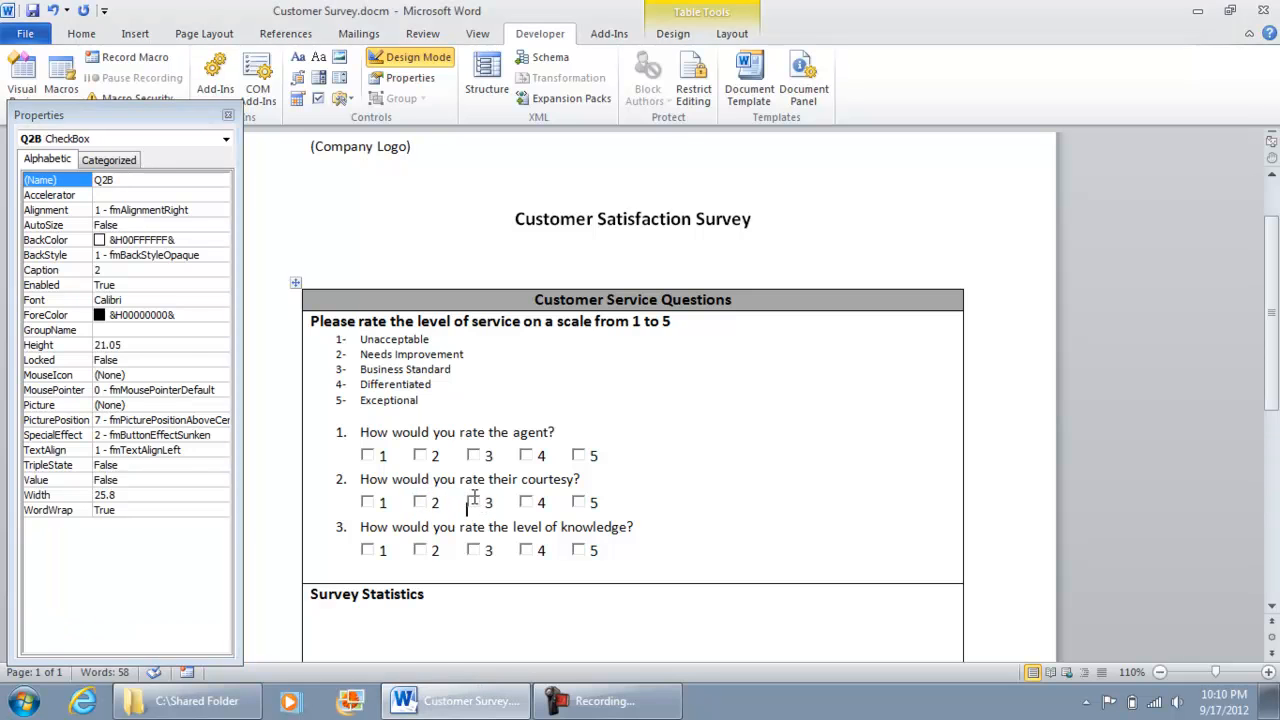
double_click(475, 497)
key(alt+F11)
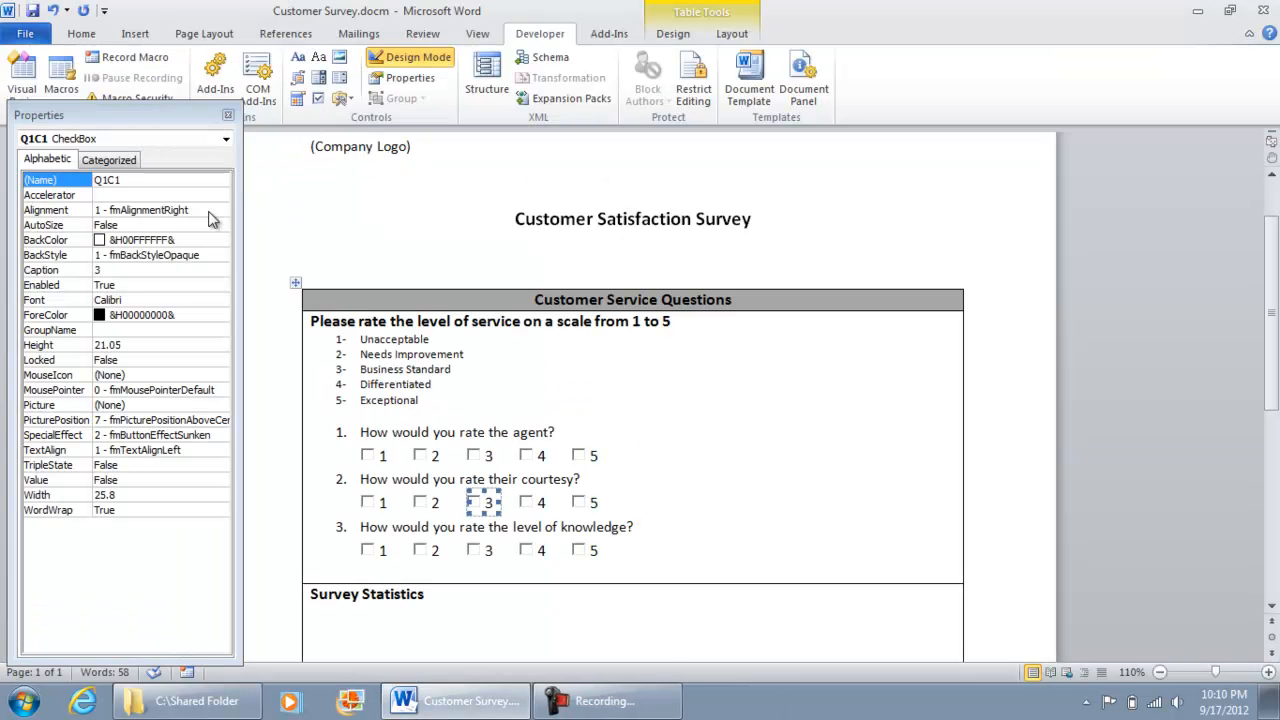
click(168, 180)
double_click(168, 180)
text(Q3C)
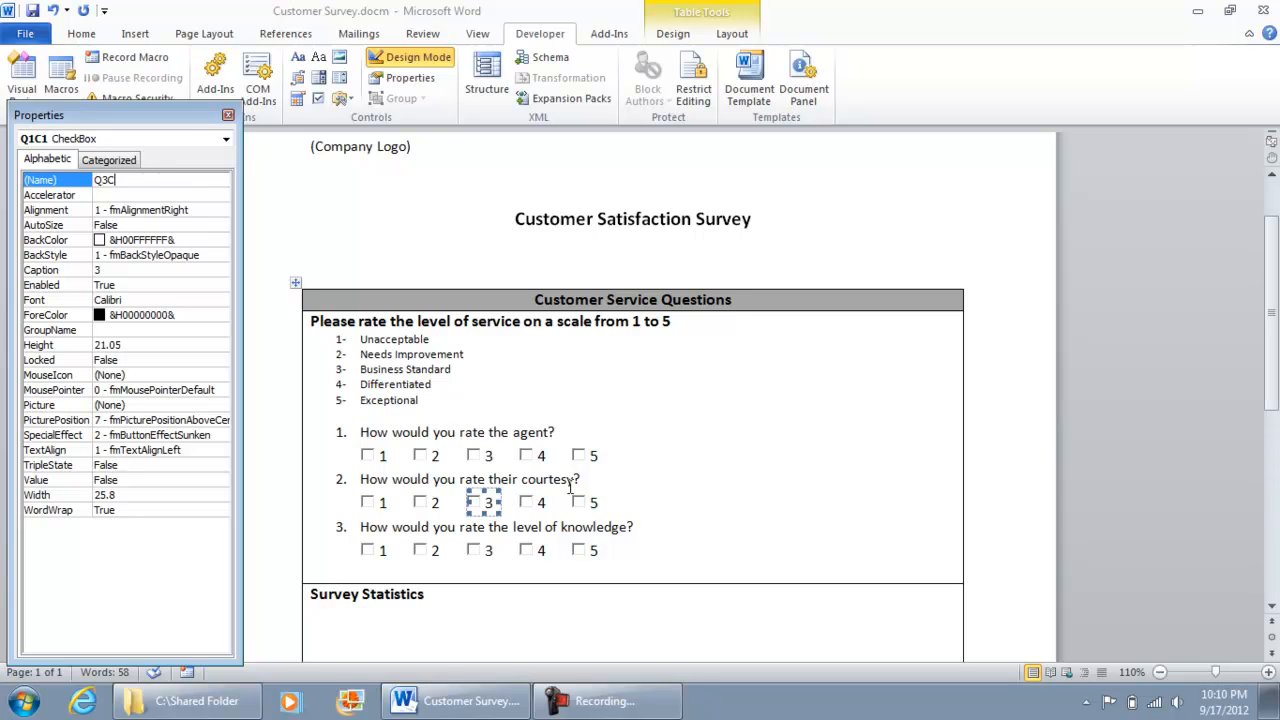
click(620, 497)
Step: Set the name of the check box captioned 3 under question 2 to Q2C and review the names of its row
click(524, 502)
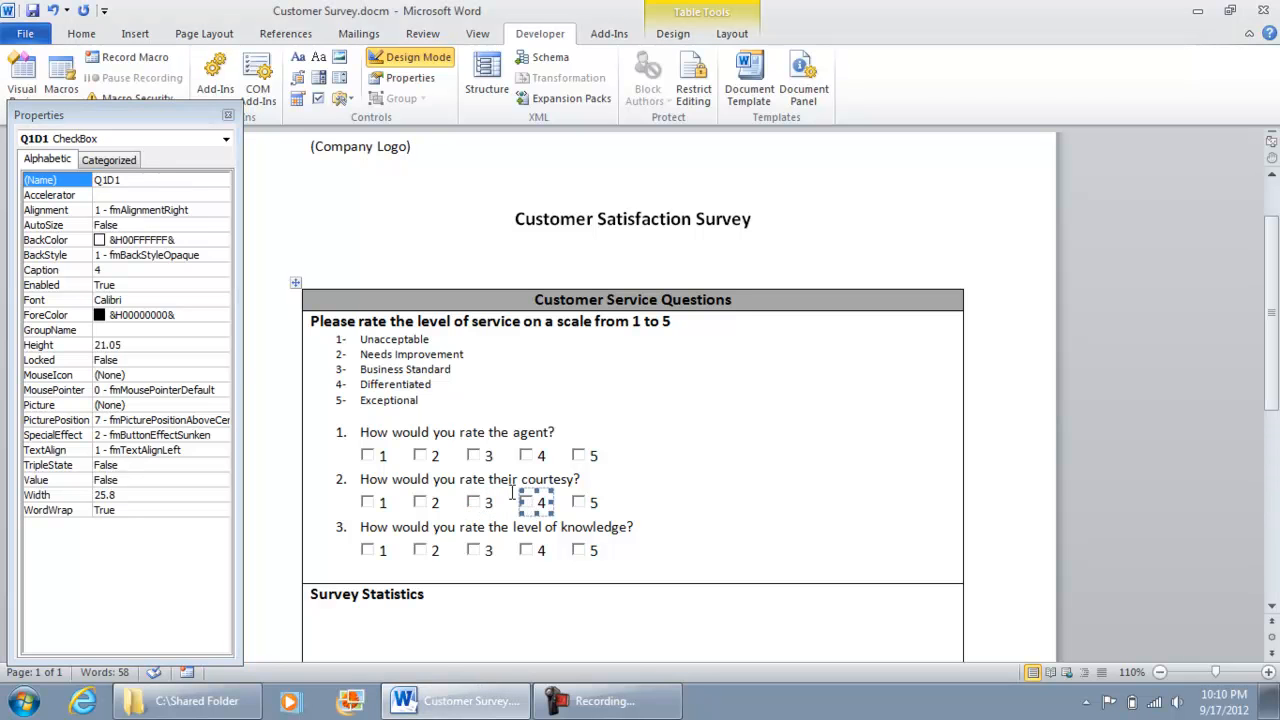
click(421, 504)
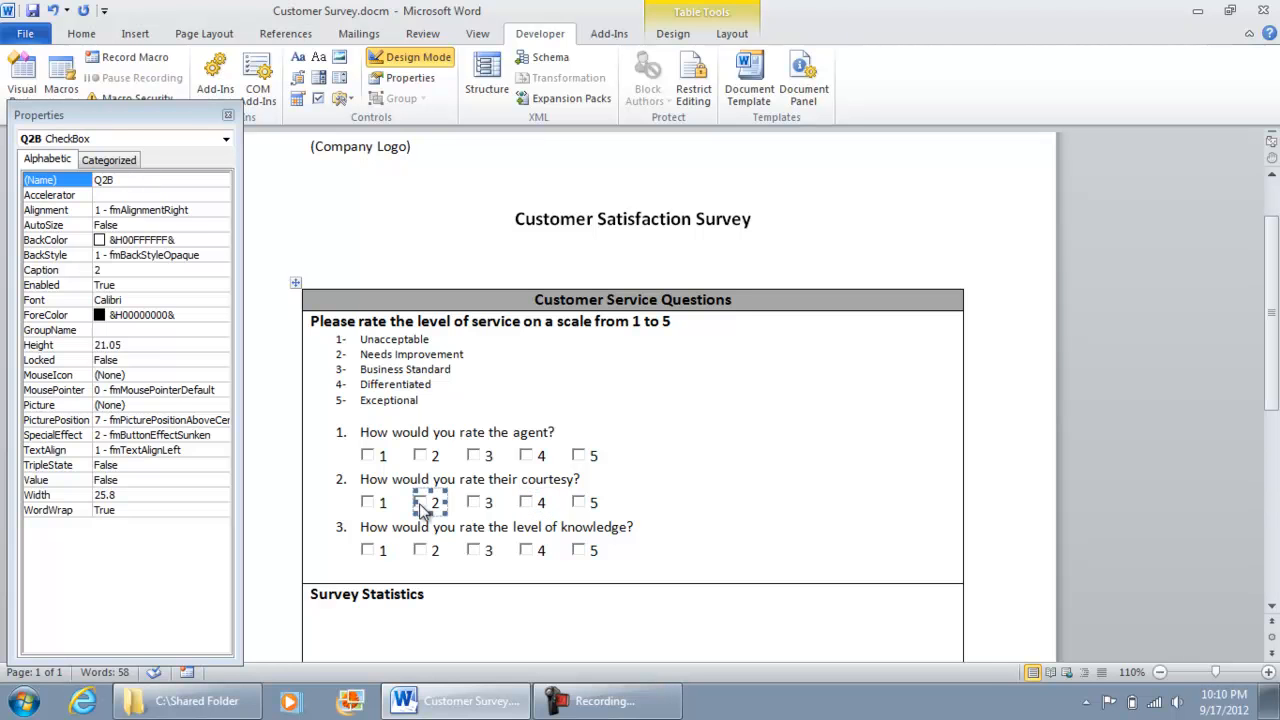
click(476, 504)
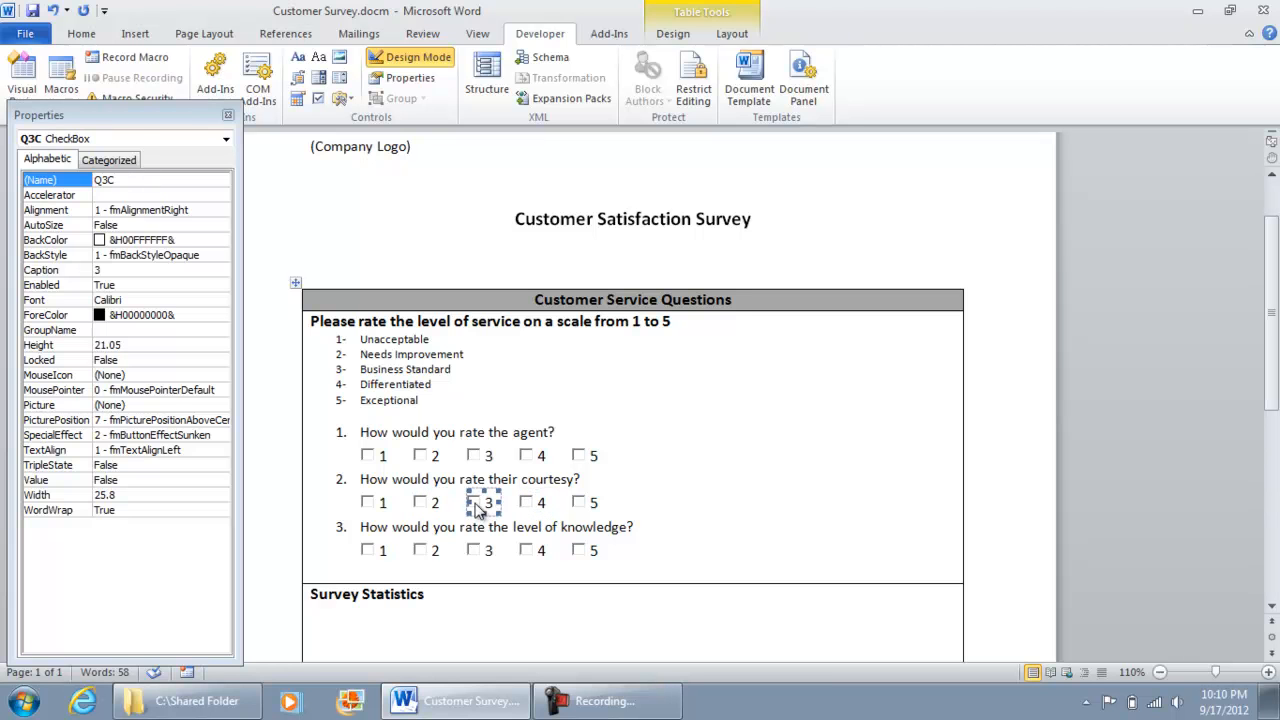
click(152, 183)
text(Q2C)
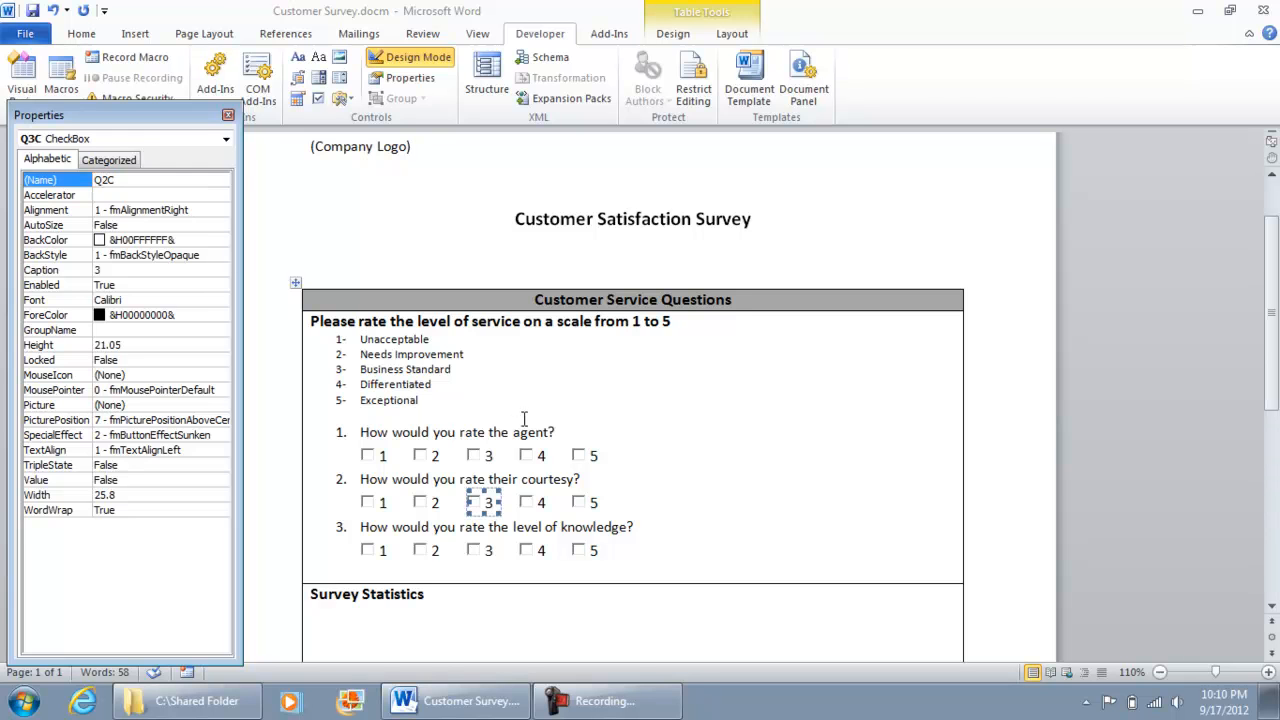
click(373, 507)
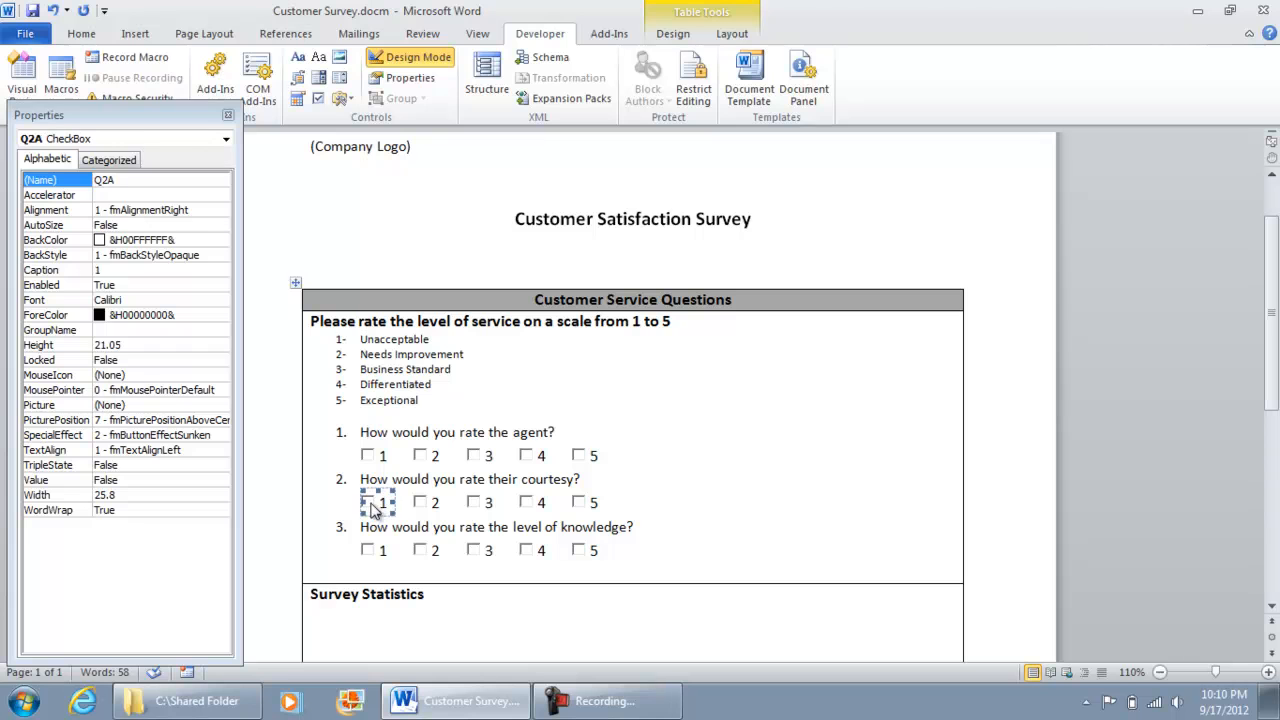
click(428, 504)
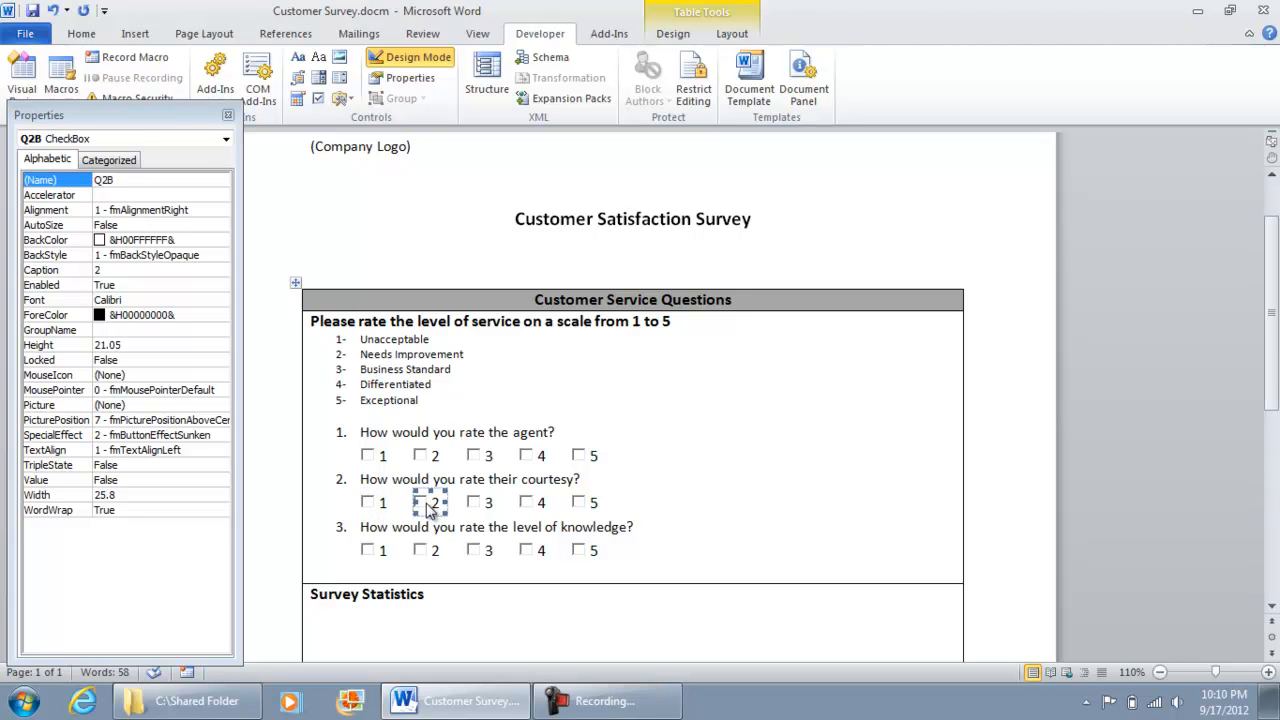
click(482, 505)
Step: Set the names of the check boxes captioned 4 and 5 under question 2 to Q2D and Q2E
click(528, 502)
double_click(136, 184)
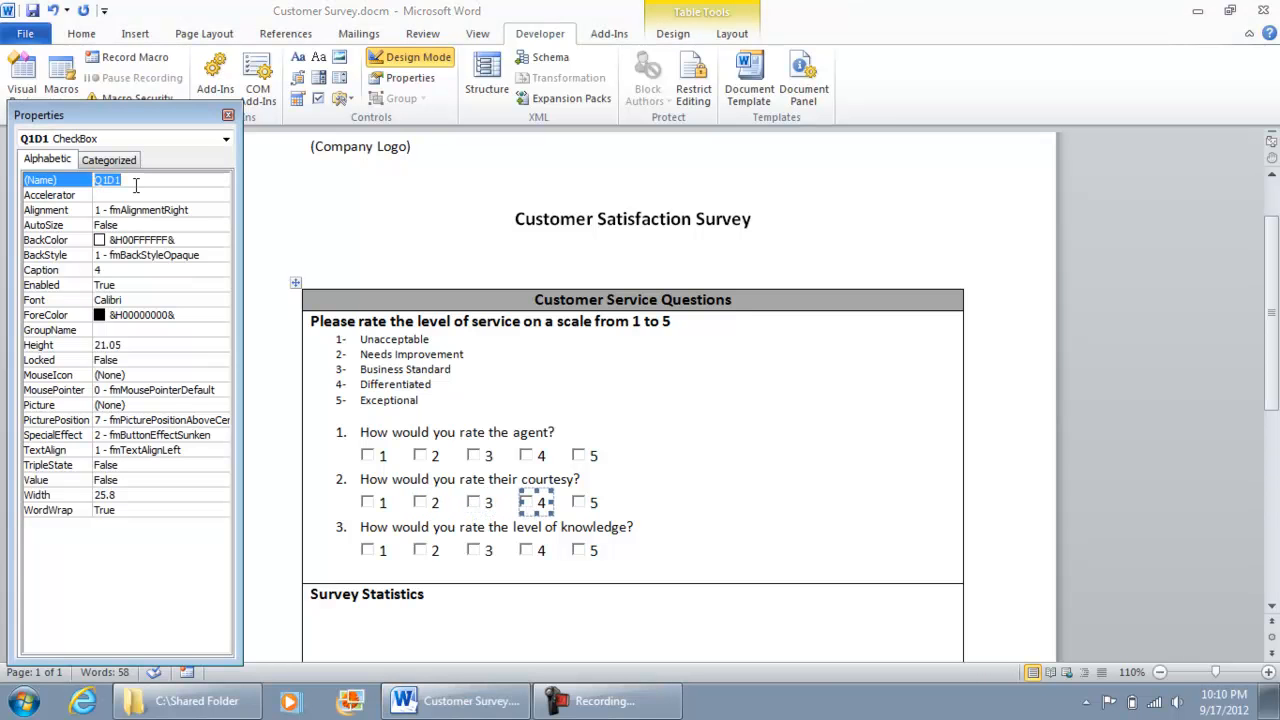
text(Q2D)
click(580, 505)
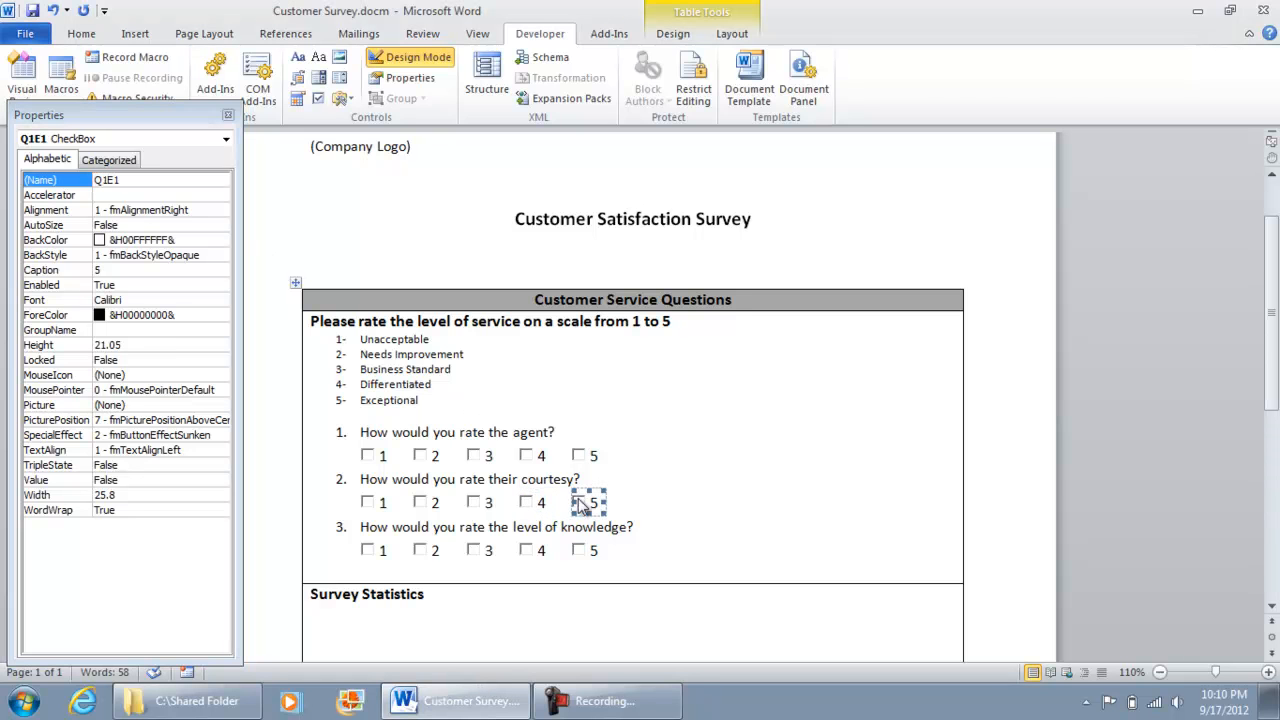
double_click(134, 179)
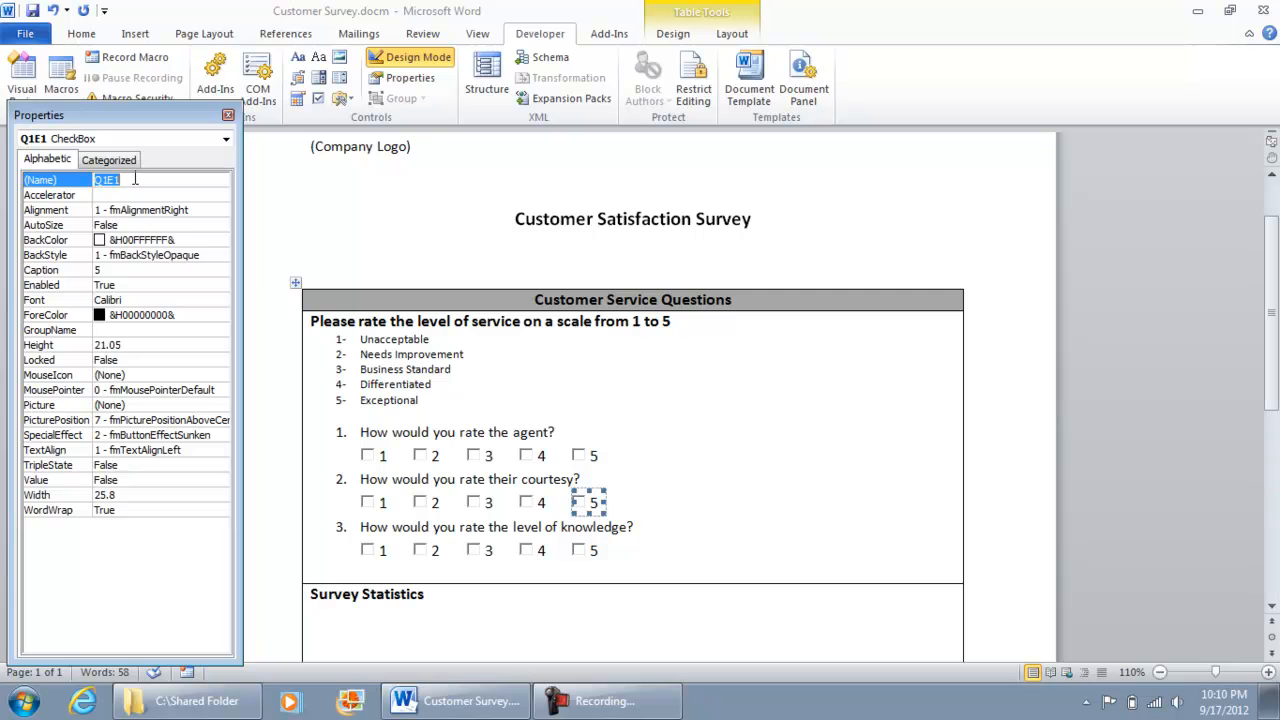
text(Q2E)
click(713, 491)
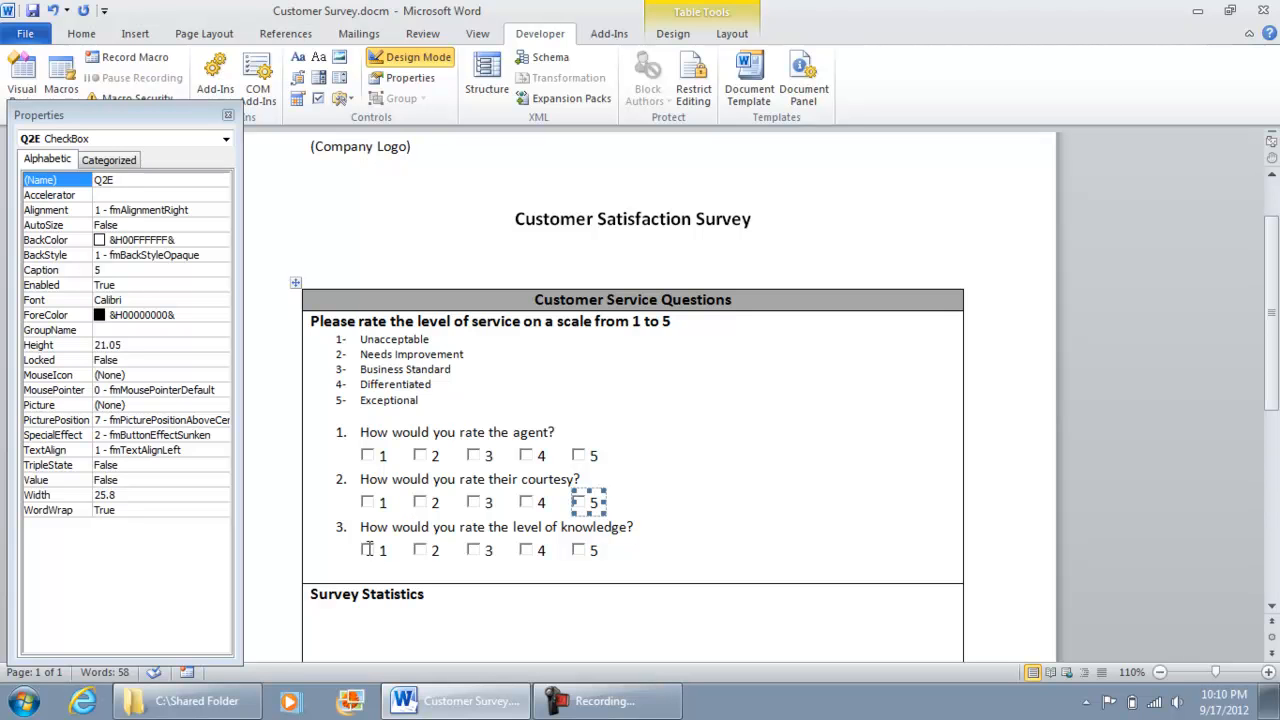
click(375, 551)
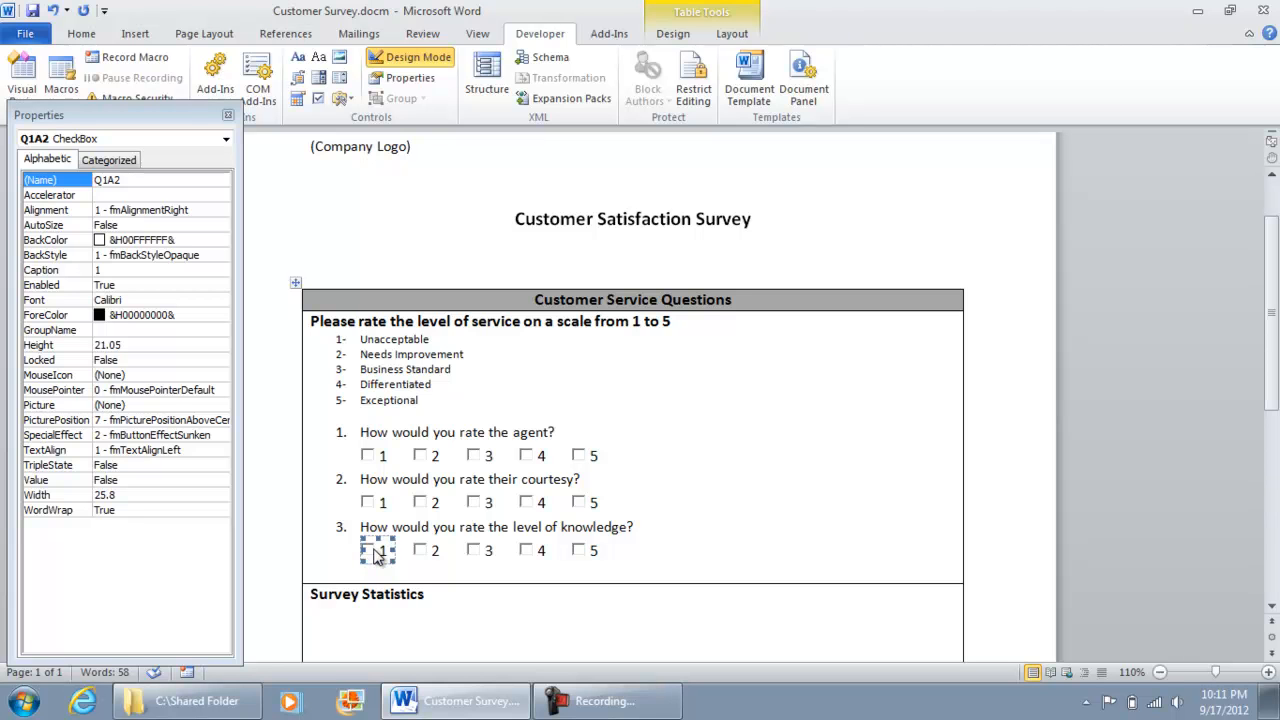
click(428, 553)
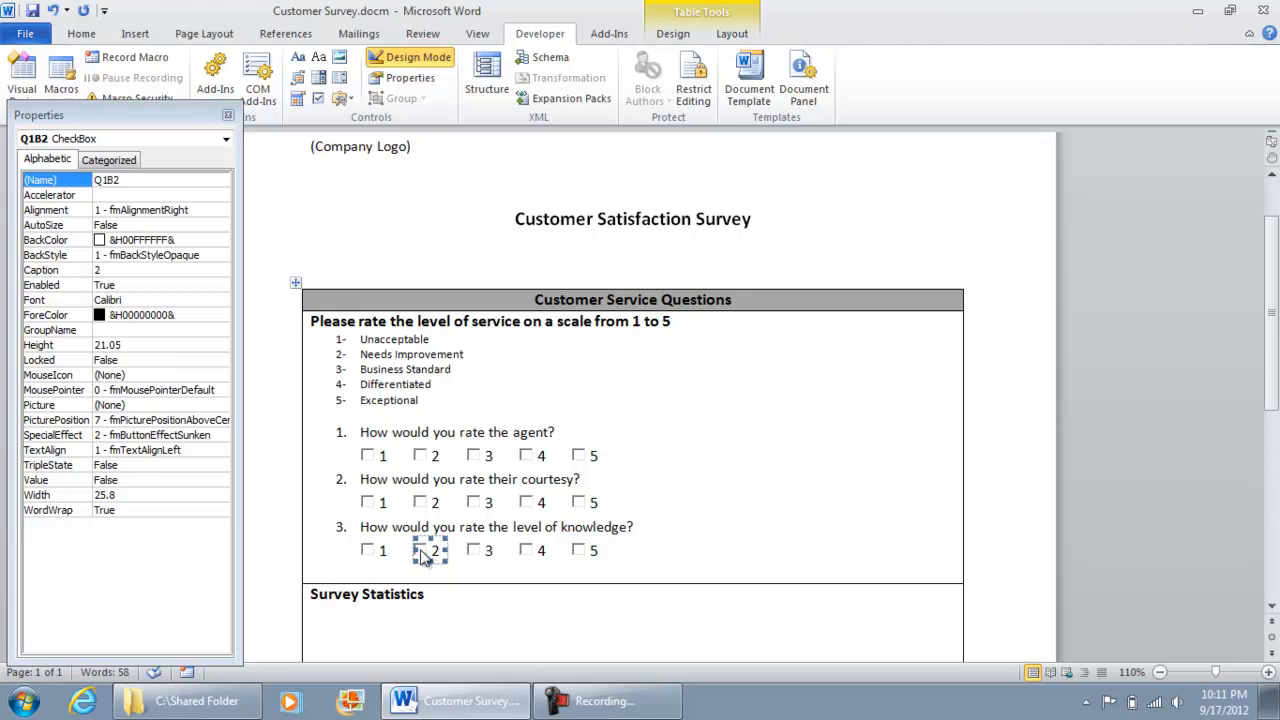
click(468, 551)
Step: Insert an ActiveX label below the Survey Statistics heading and widen it to about 189 points
click(586, 626)
scroll(535, 500, down, 1)
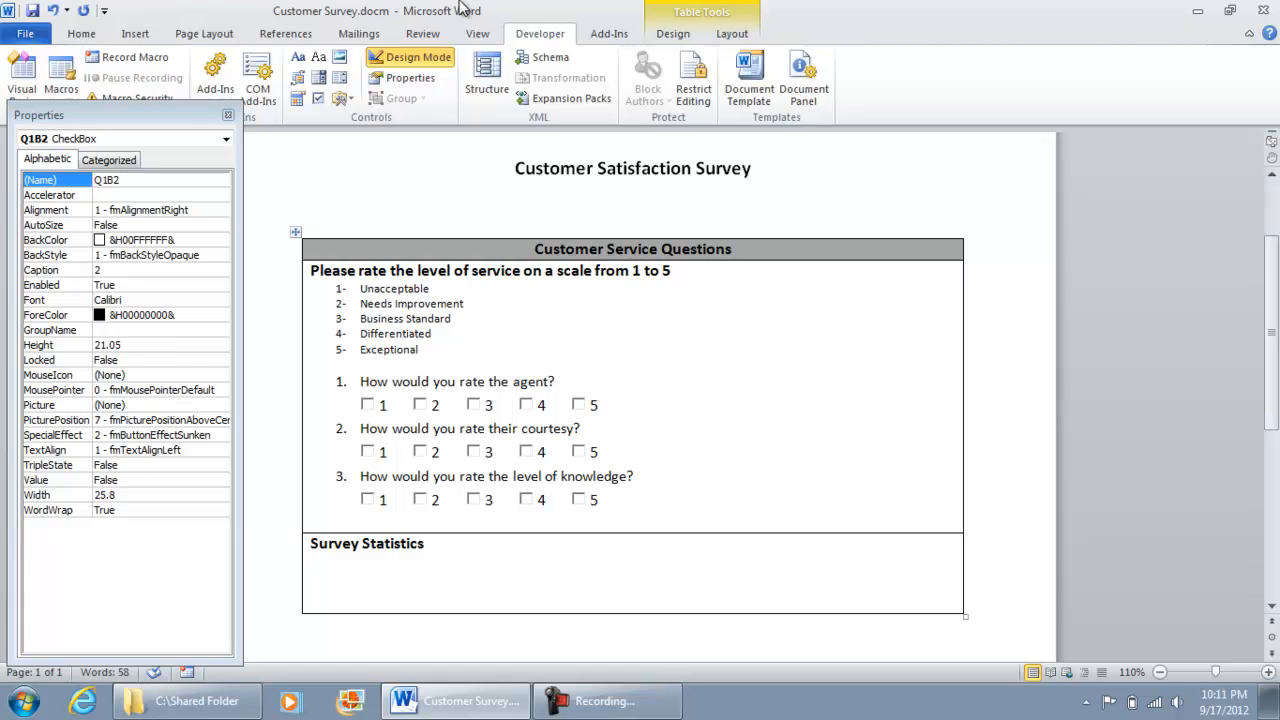
click(350, 99)
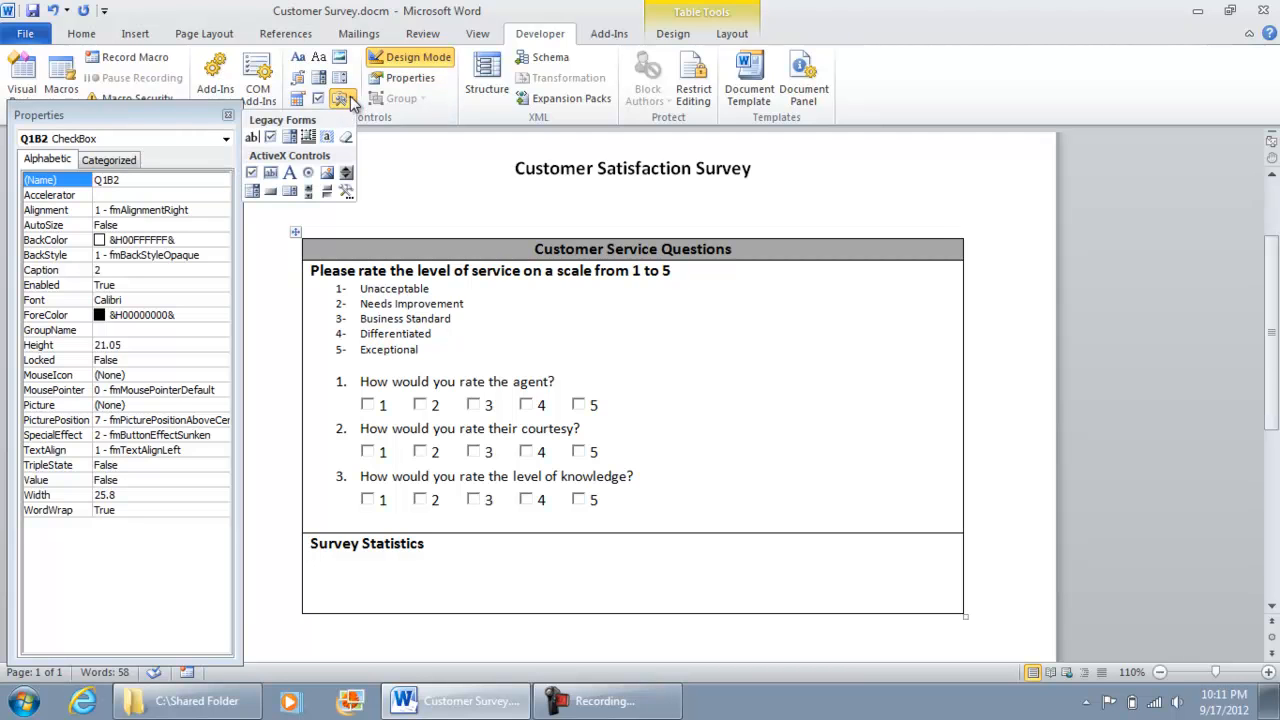
click(350, 103)
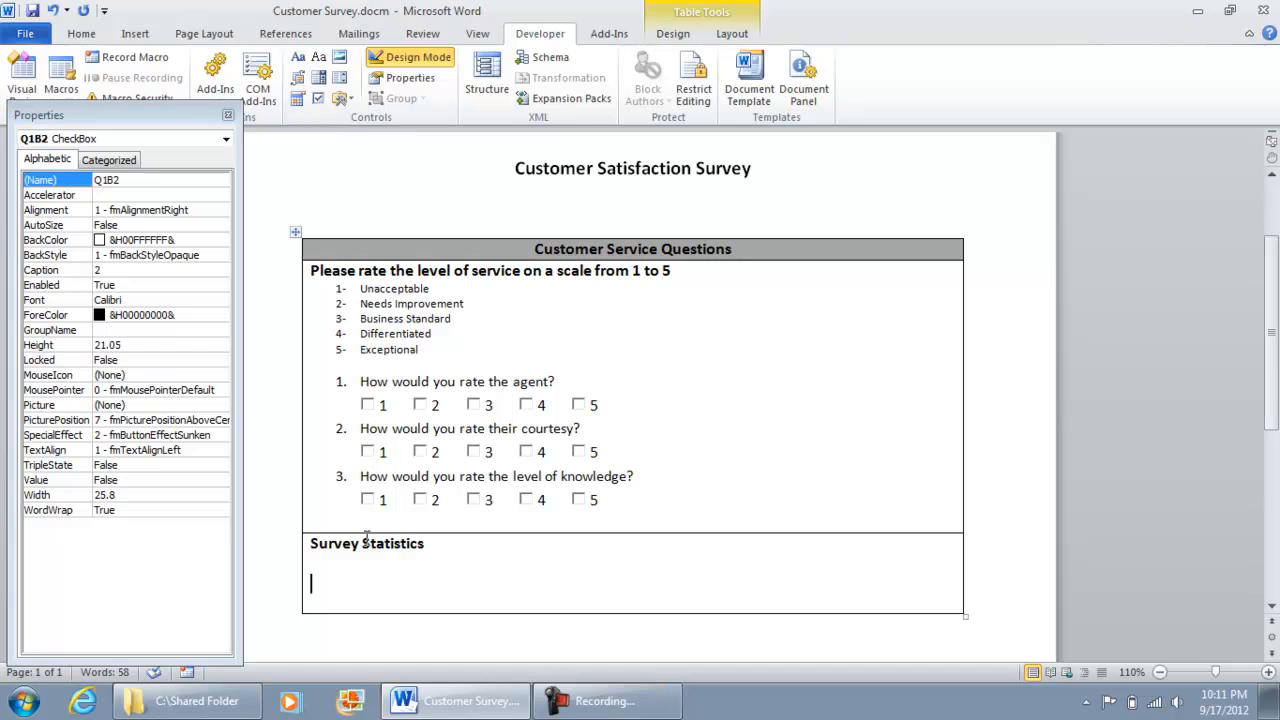
click(322, 584)
click(344, 100)
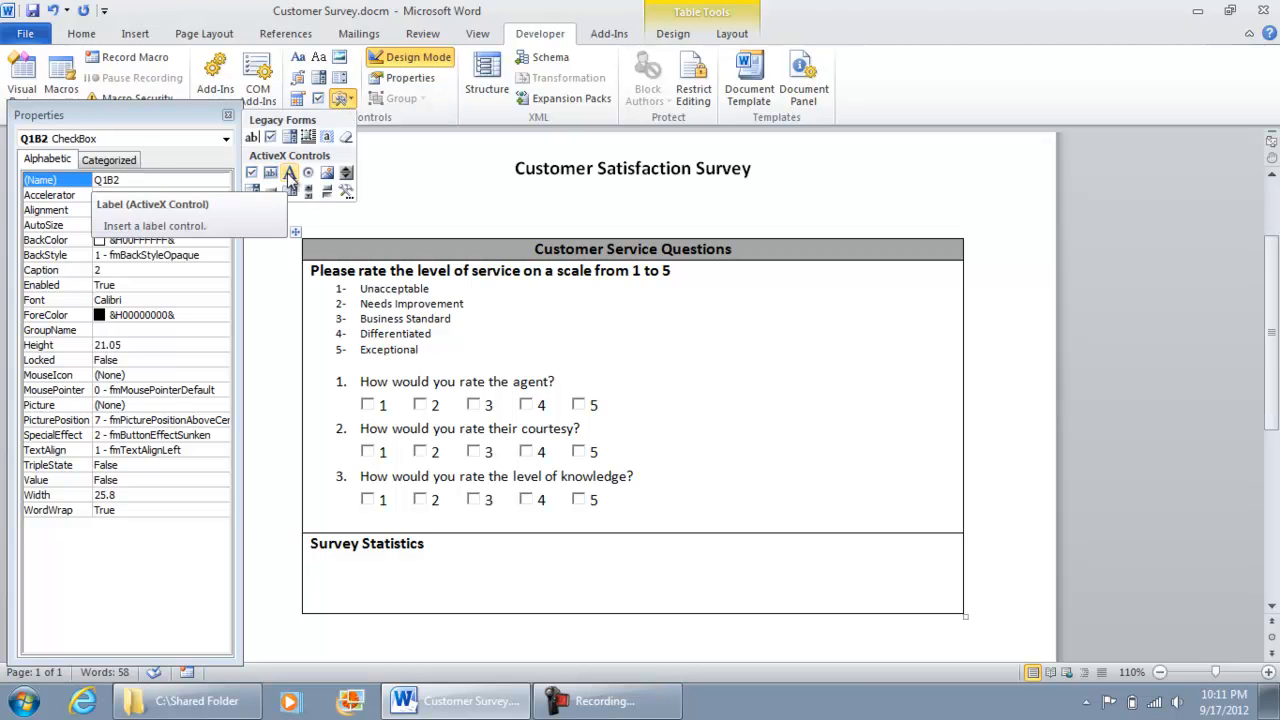
click(289, 173)
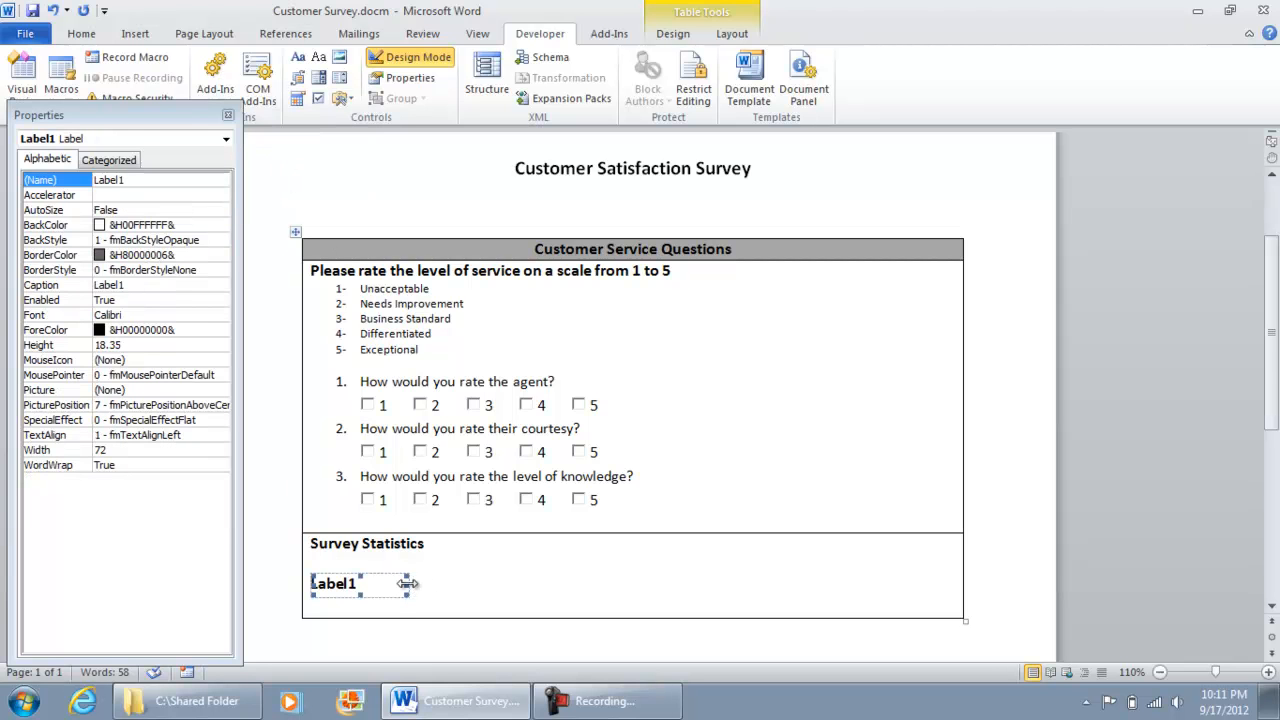
drag(408, 583, 570, 583)
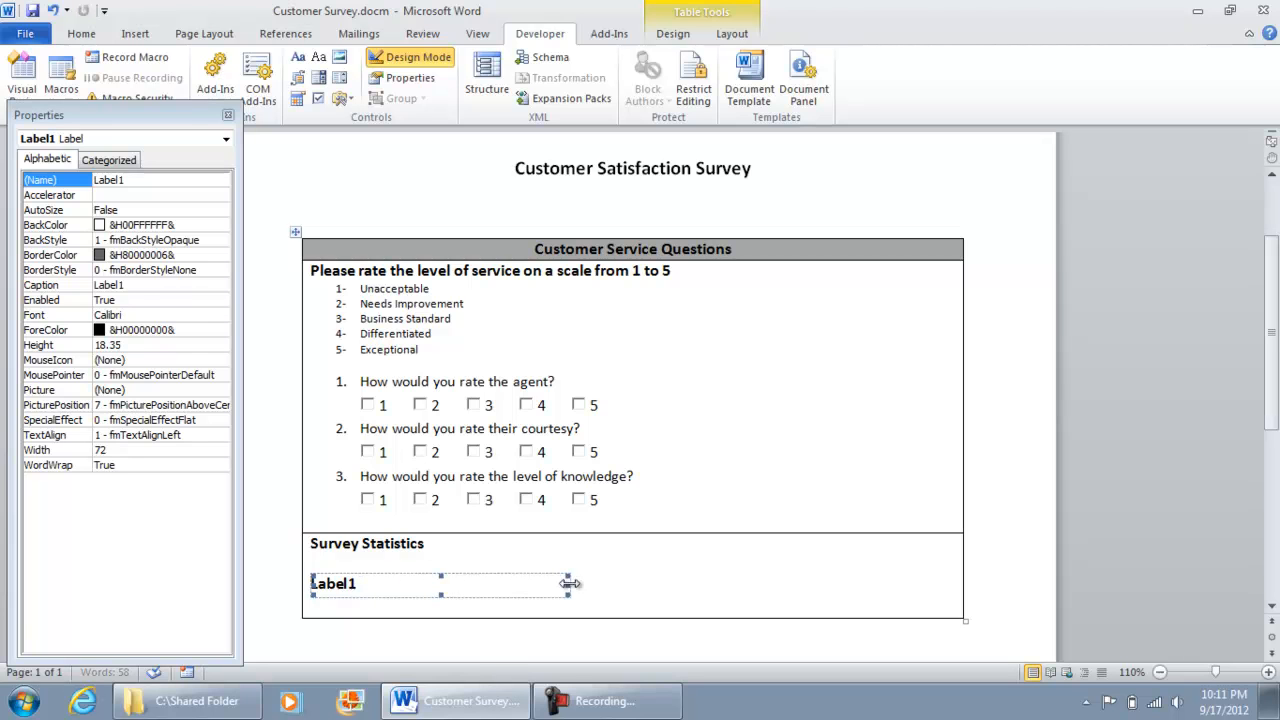
Step: Set the caption of the label under Survey Statistics to "Avg: 0 - 0 0 0 0 0"
click(127, 286)
double_click(127, 286)
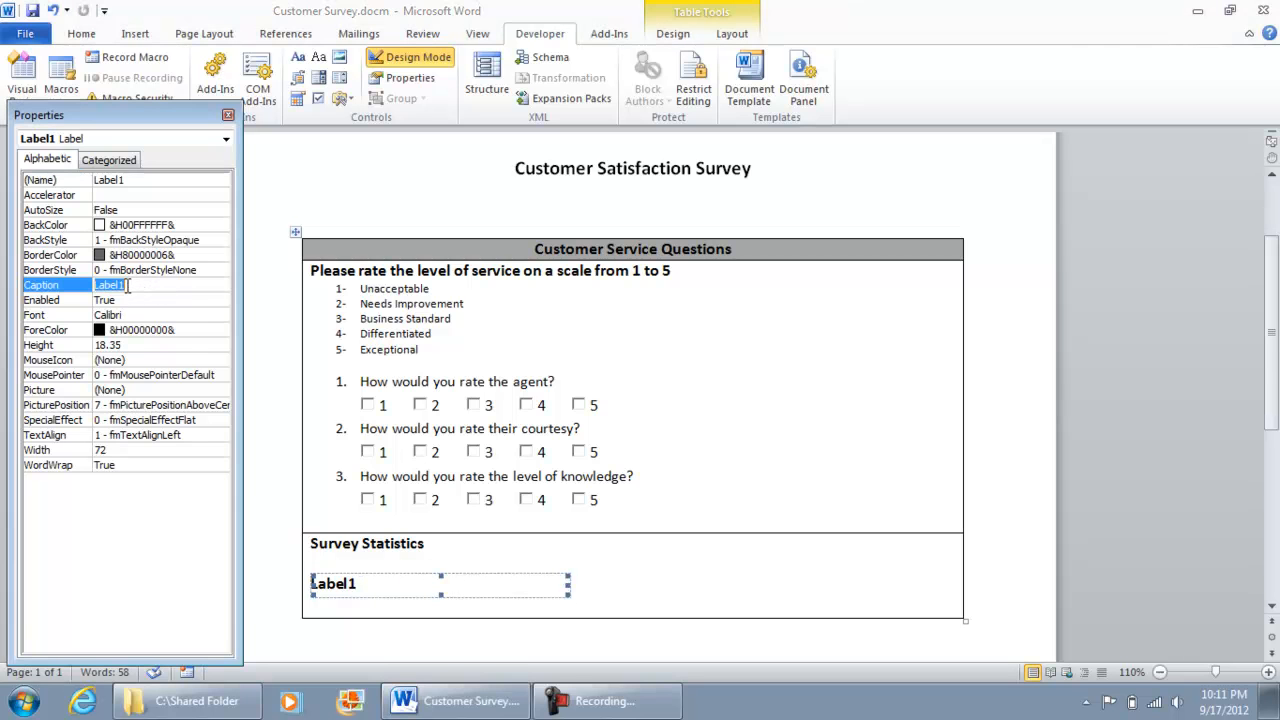
text(Avg)
text(: 0)
text(.0)
text(0000)
click(590, 595)
click(615, 593)
click(364, 588)
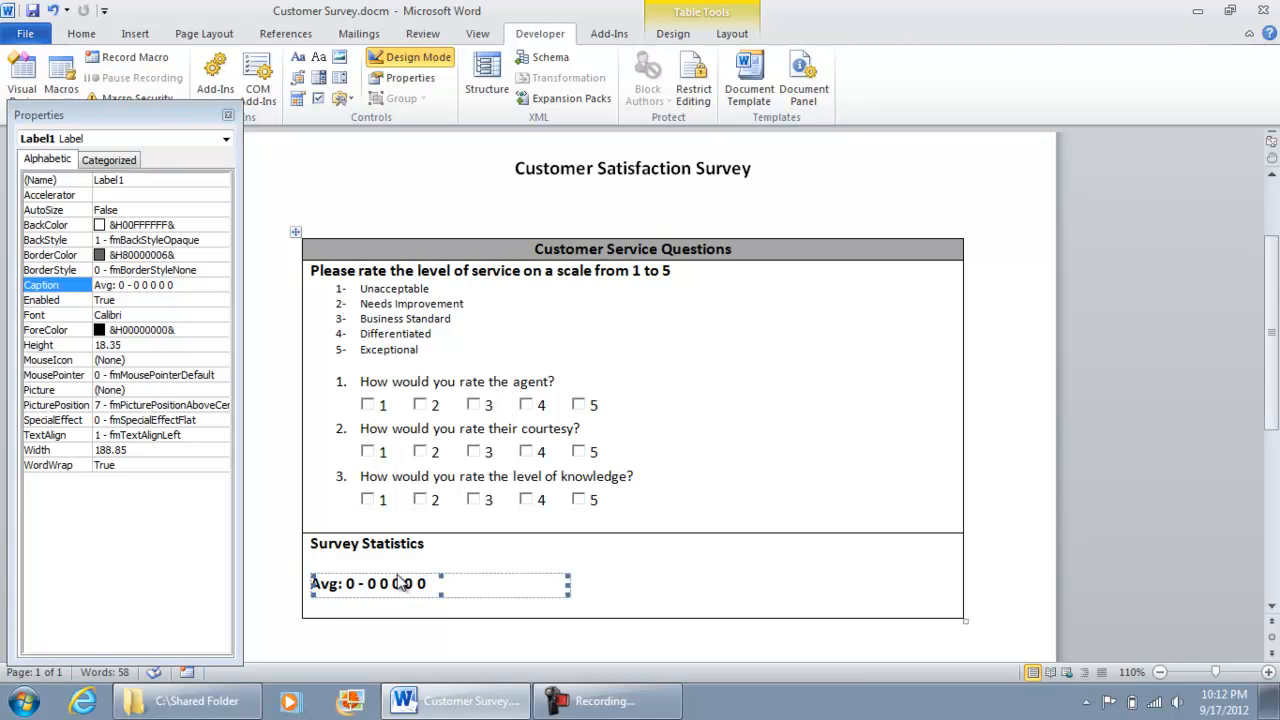
Step: Insert an ActiveX command button to the right of the average label and widen it to about 115 points
click(614, 585)
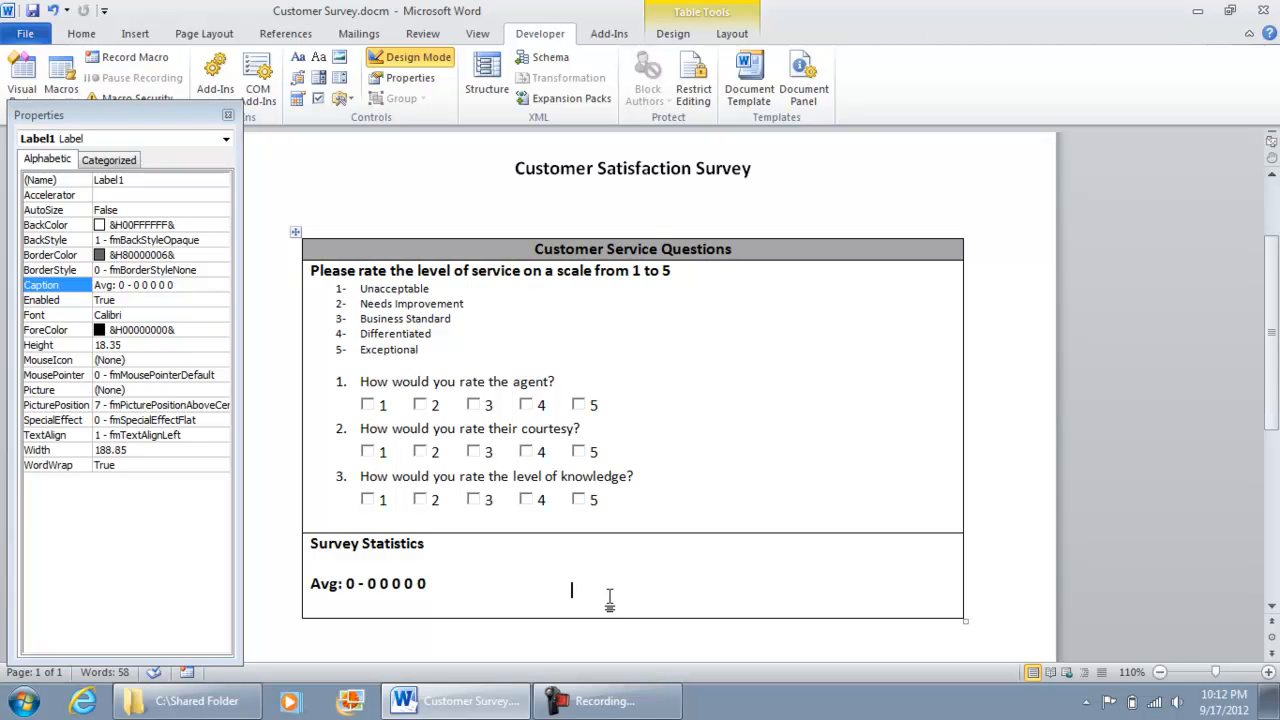
click(350, 100)
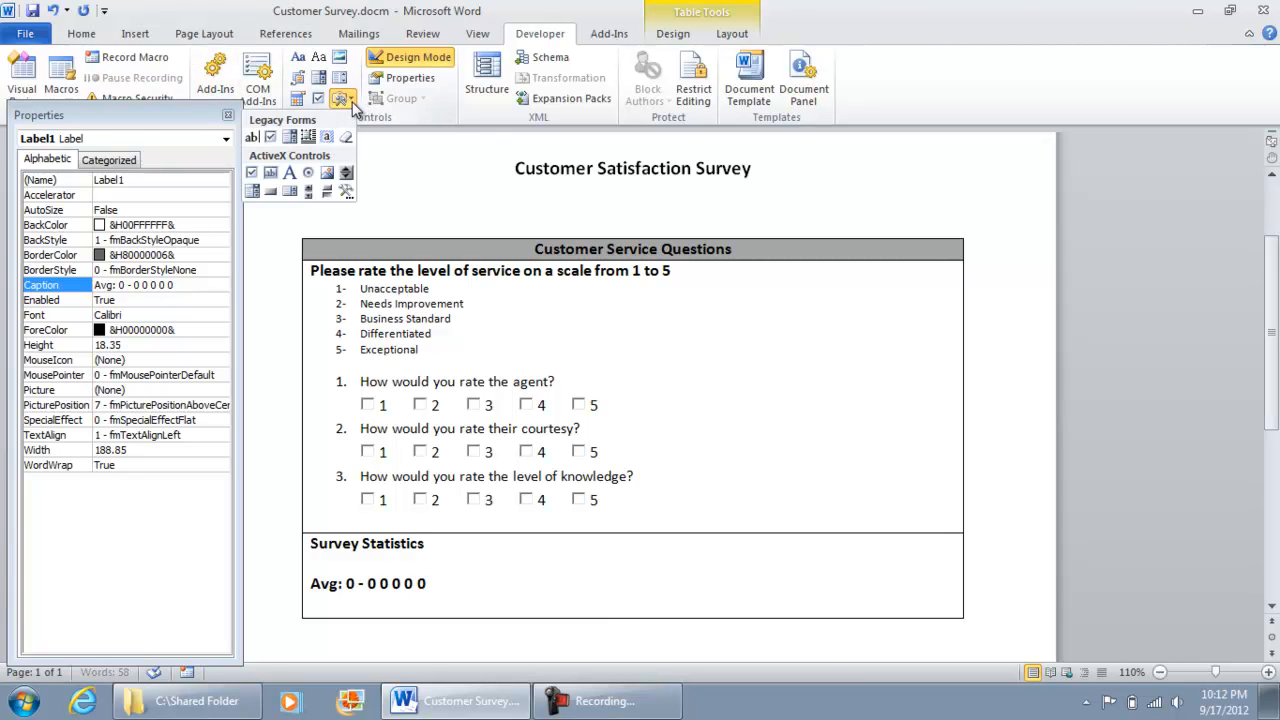
click(270, 195)
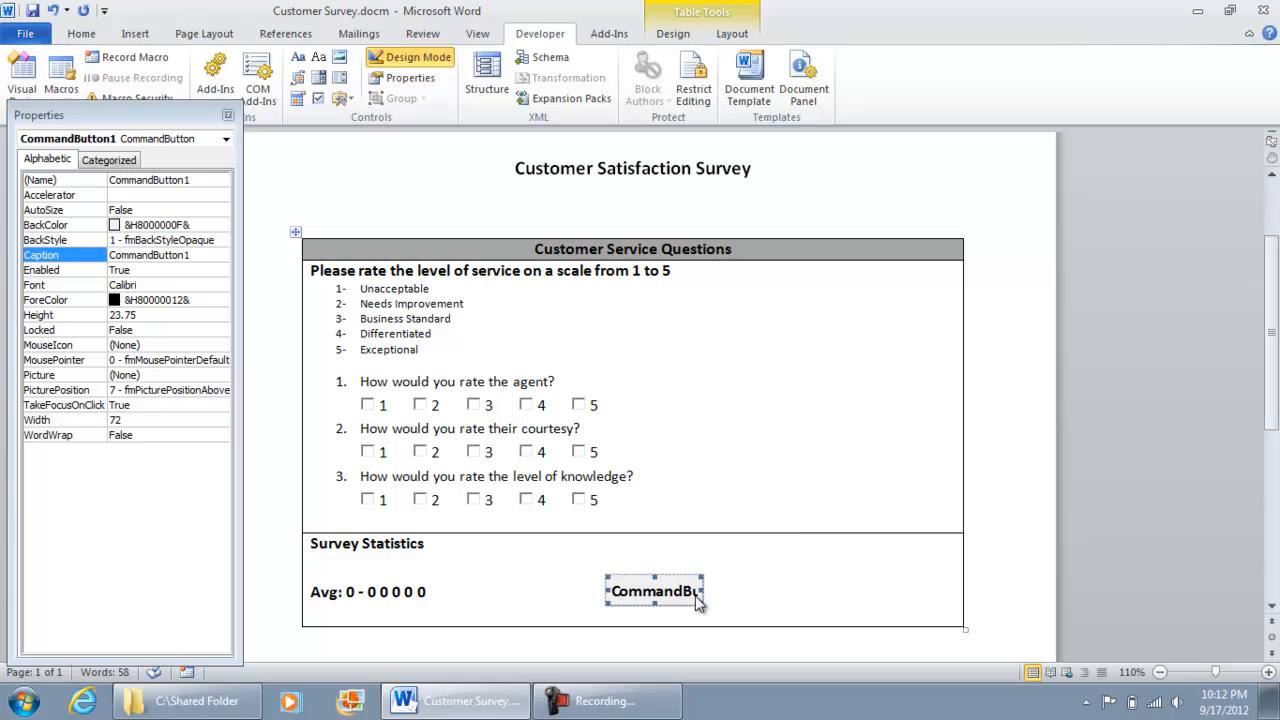
drag(704, 591, 762, 591)
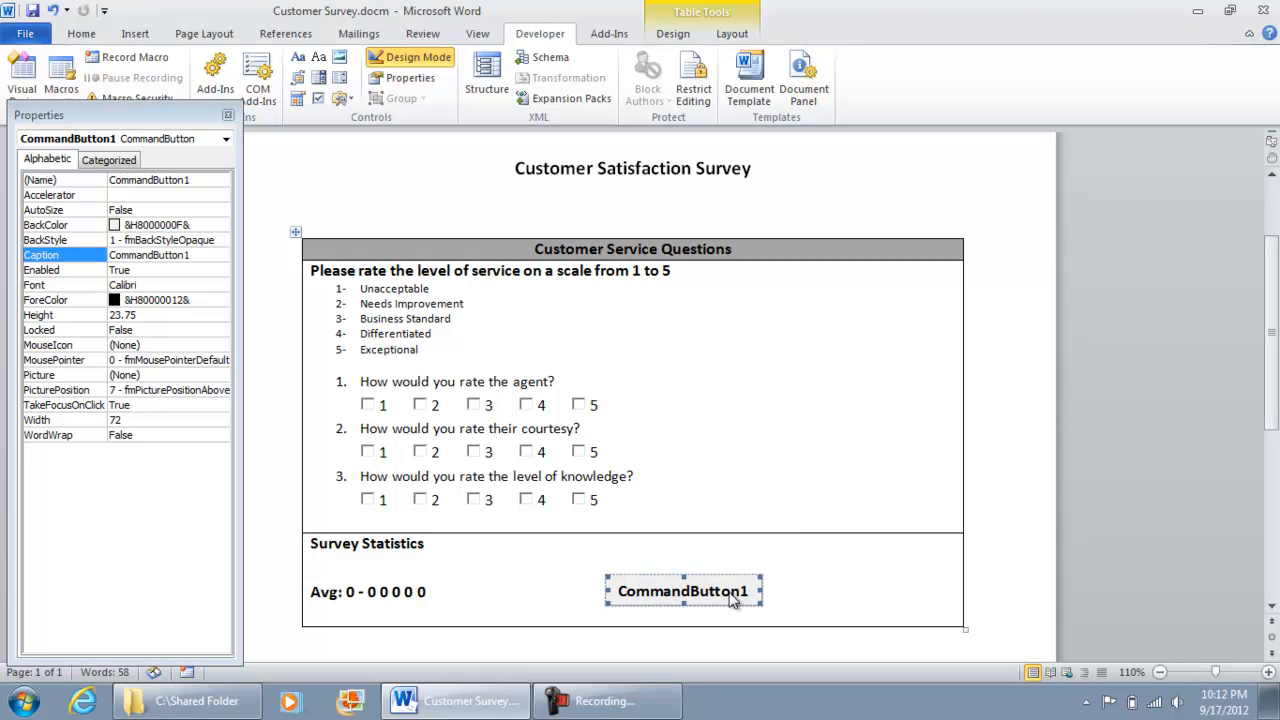
Step: Set the command button's caption to "Clear Survey"
click(150, 258)
text(C)
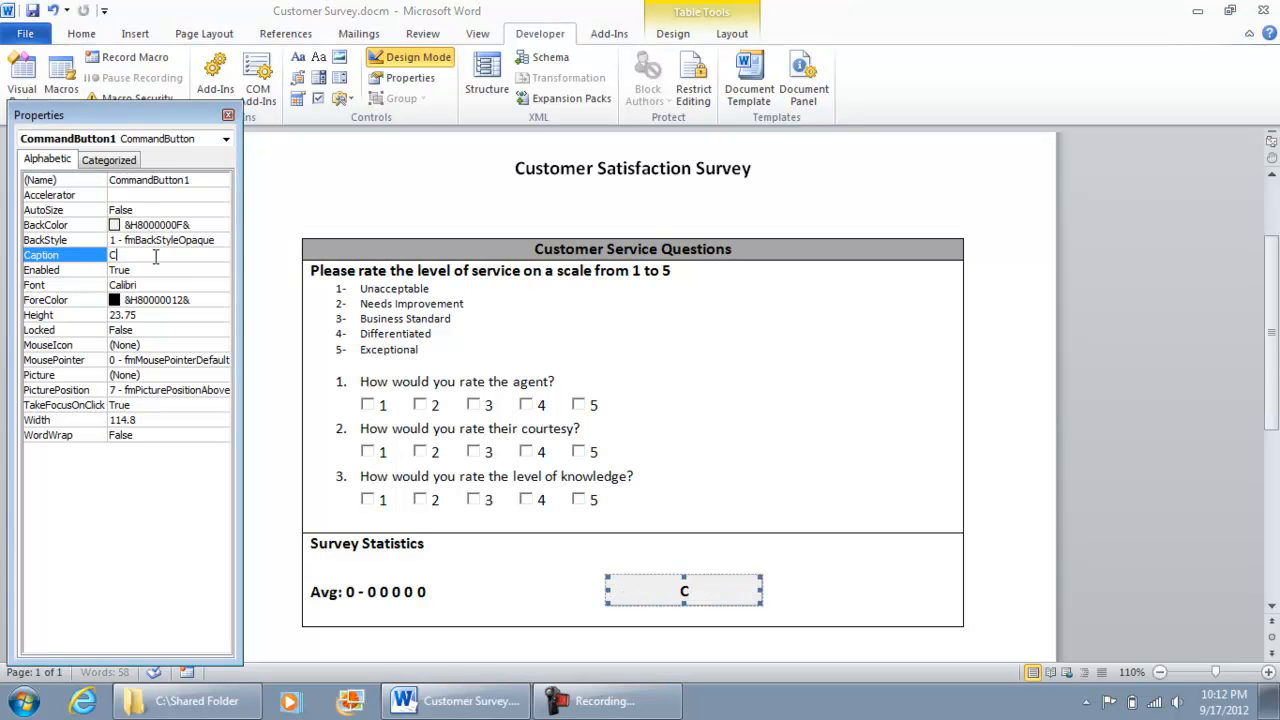
text(lear Survey)
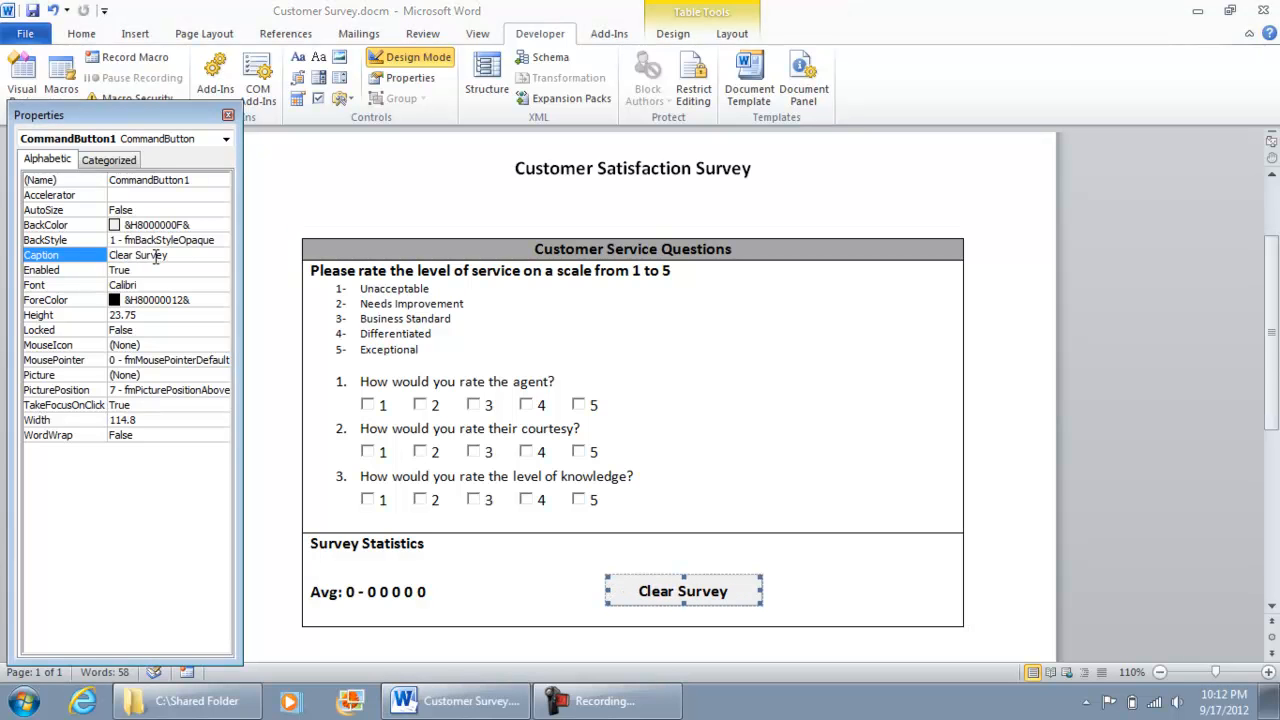
click(765, 543)
Step: Toggle the properties display of the Clear Survey button off and on, and close it again
click(645, 596)
right_click(645, 598)
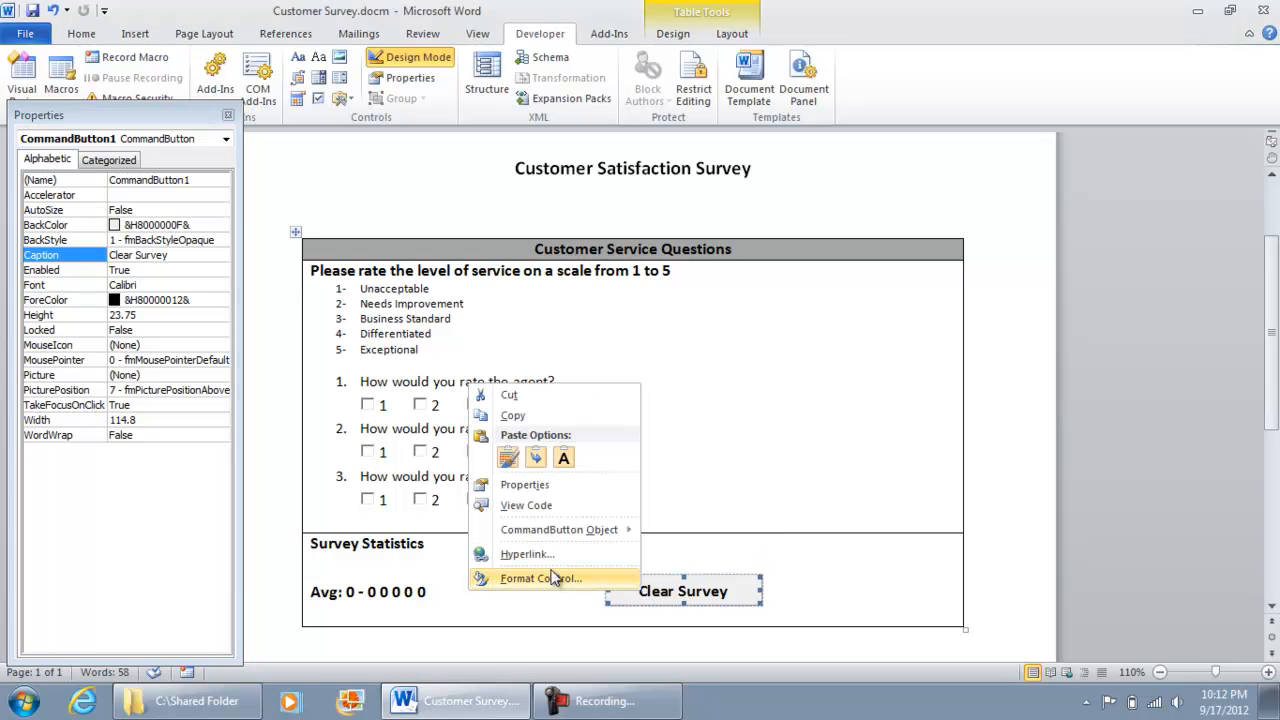
click(540, 485)
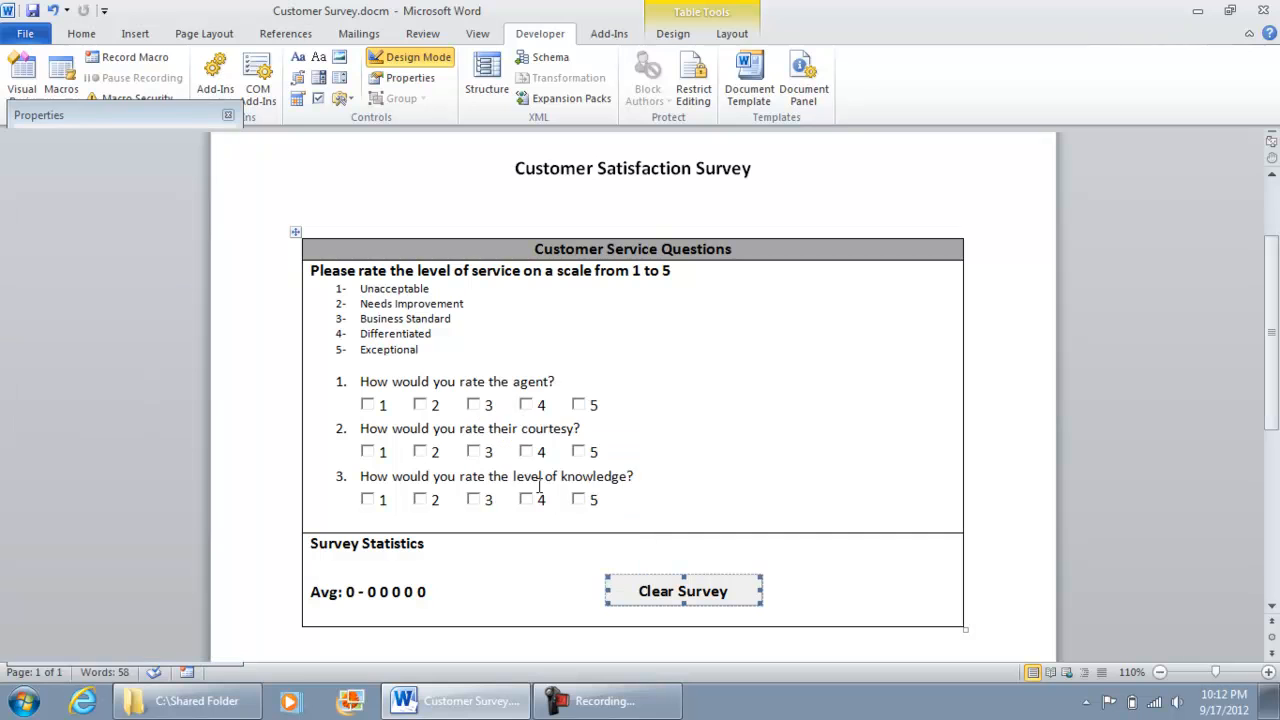
right_click(666, 590)
click(576, 483)
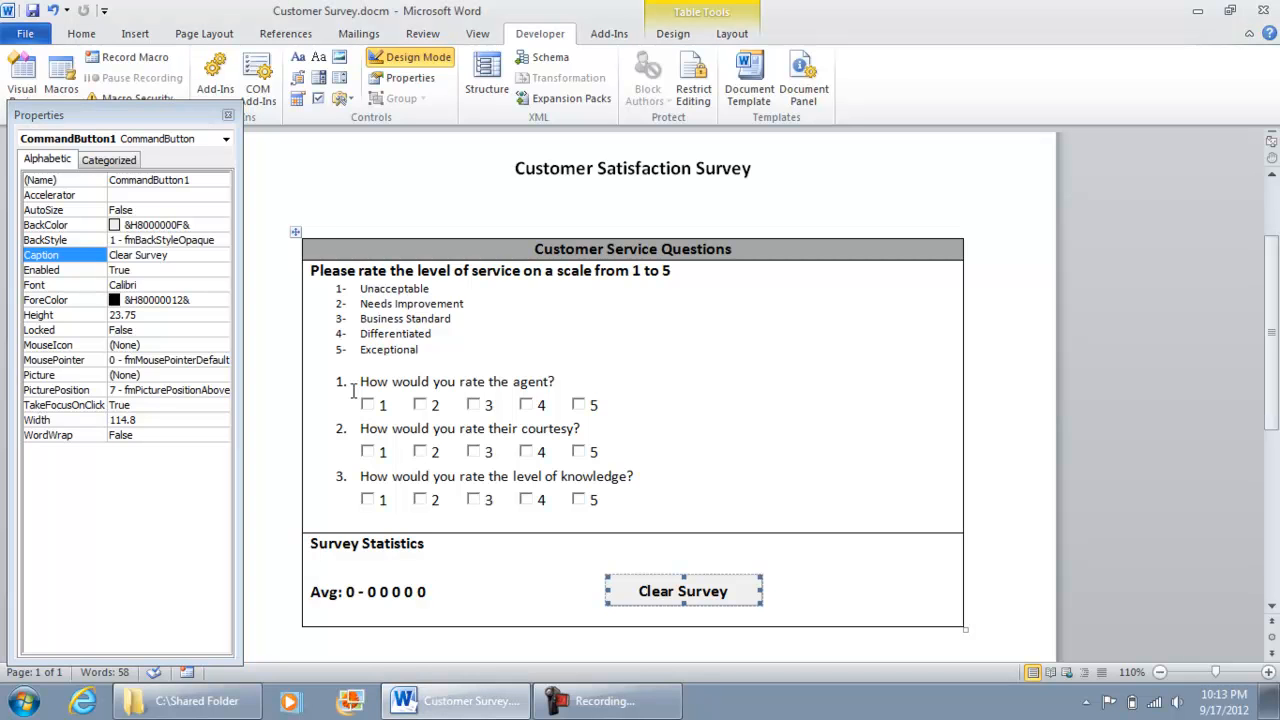
click(228, 116)
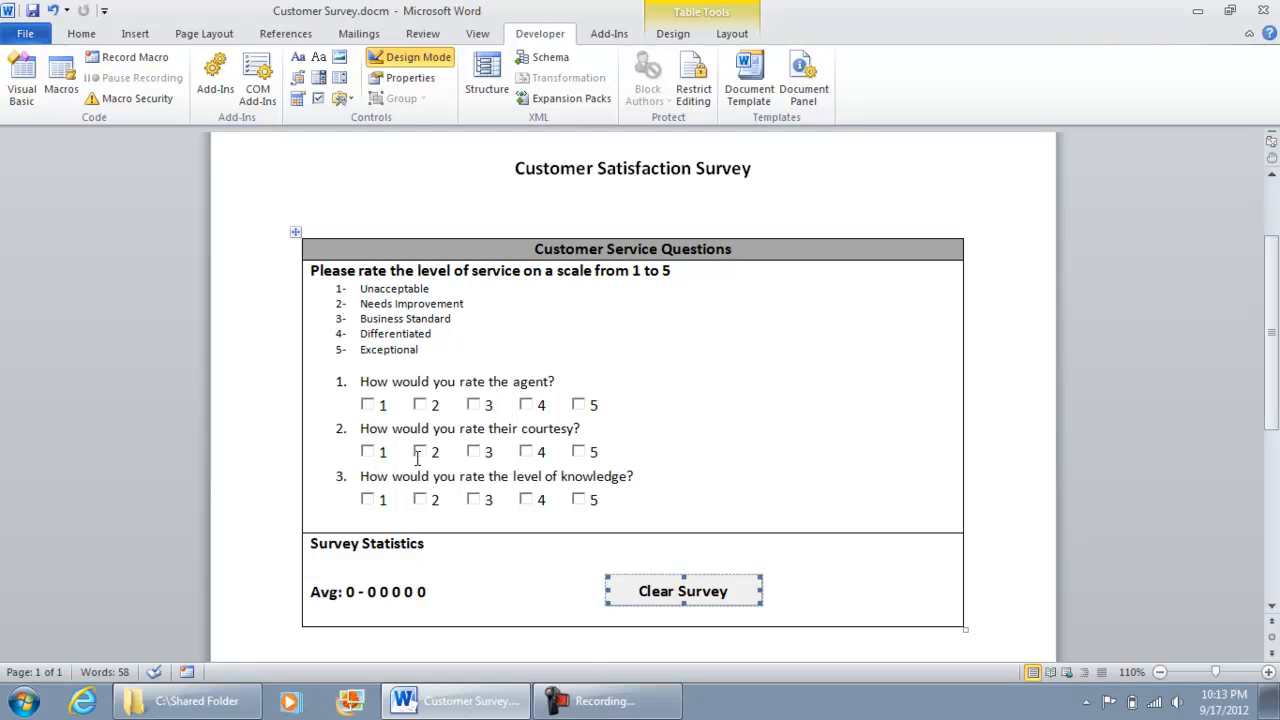
Step: Open the properties of the check box captioned 1 under question 3
click(377, 405)
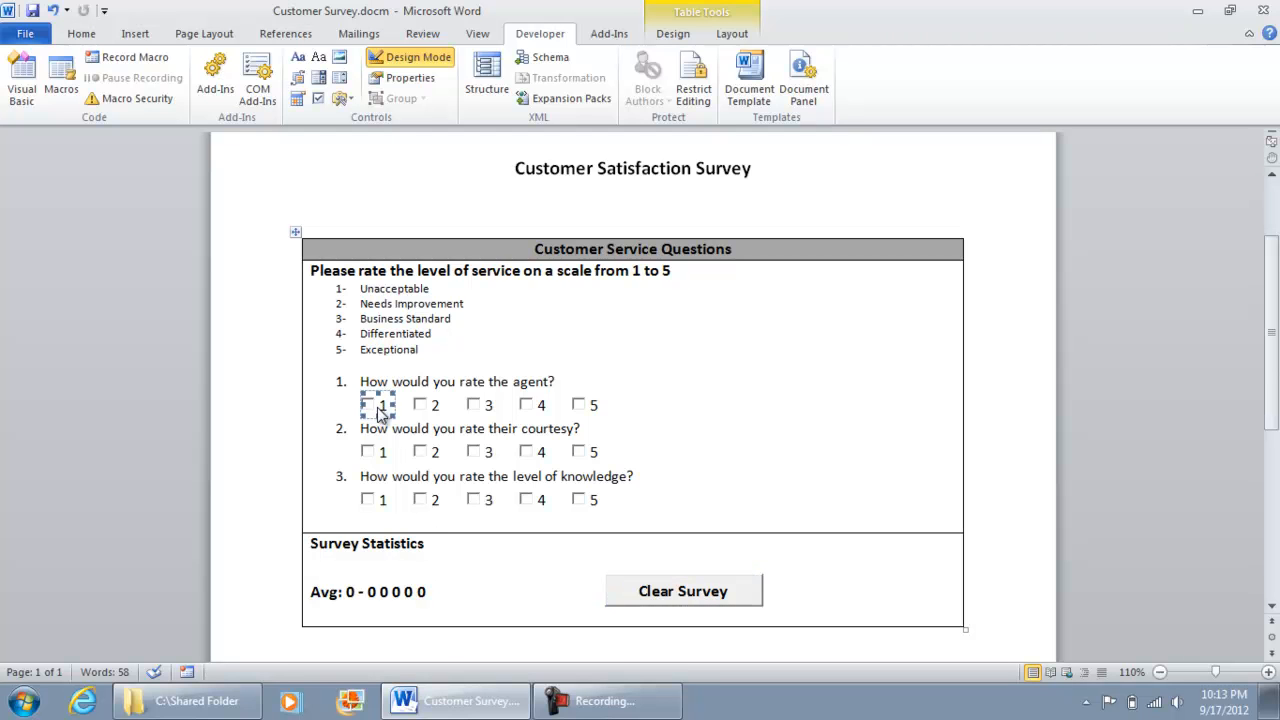
click(419, 404)
click(398, 84)
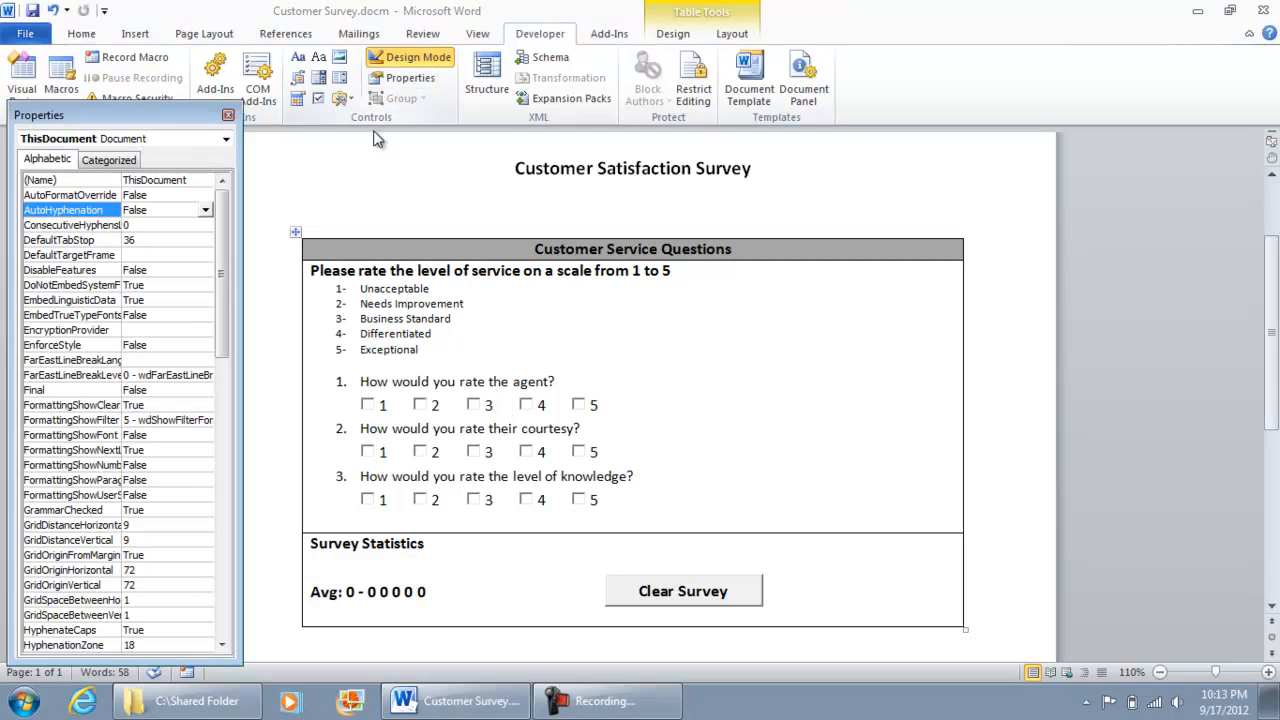
click(369, 500)
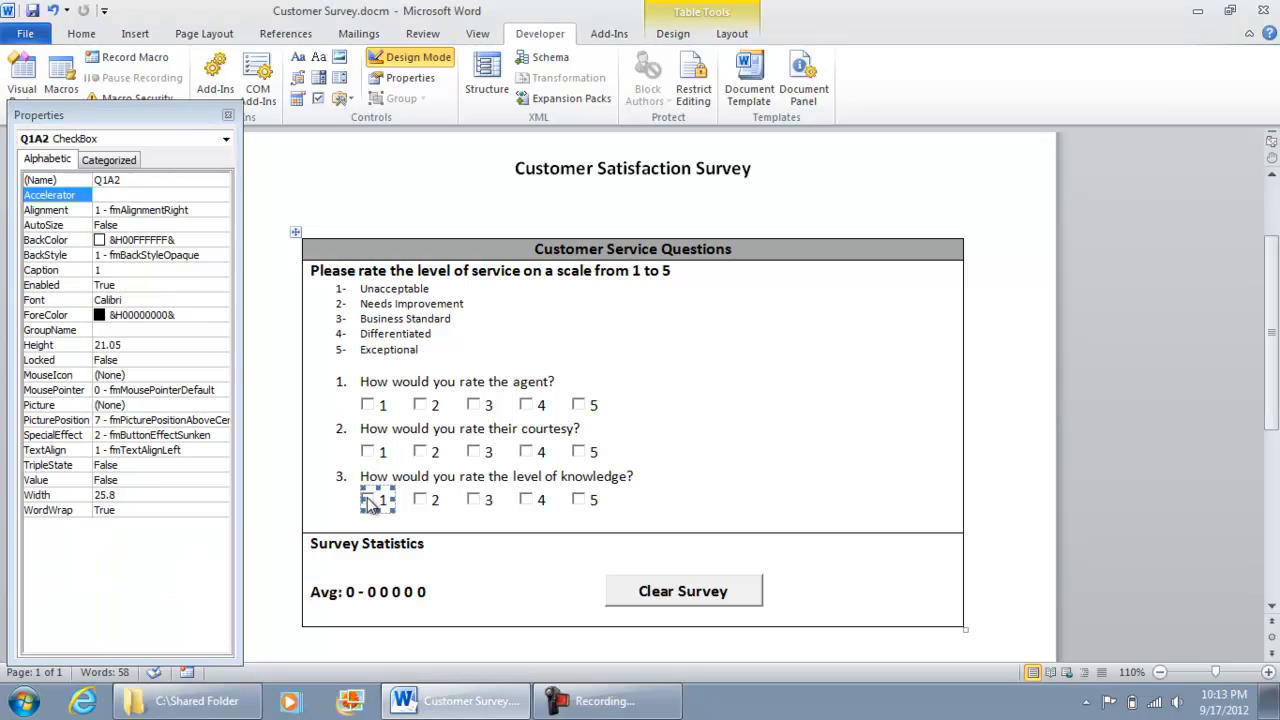